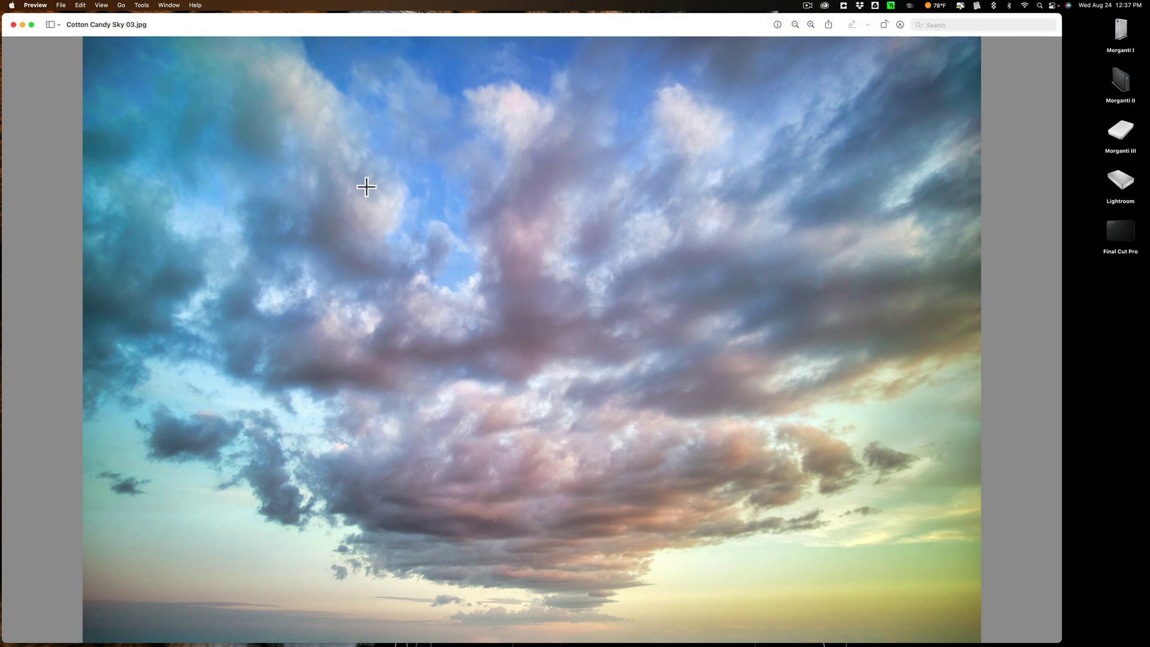
Switch from the Cotton Candy Sky 03 preview to the lakeside pavilion photo in Luminar Neo
{"action": "key", "text": "ctrl+Right"}
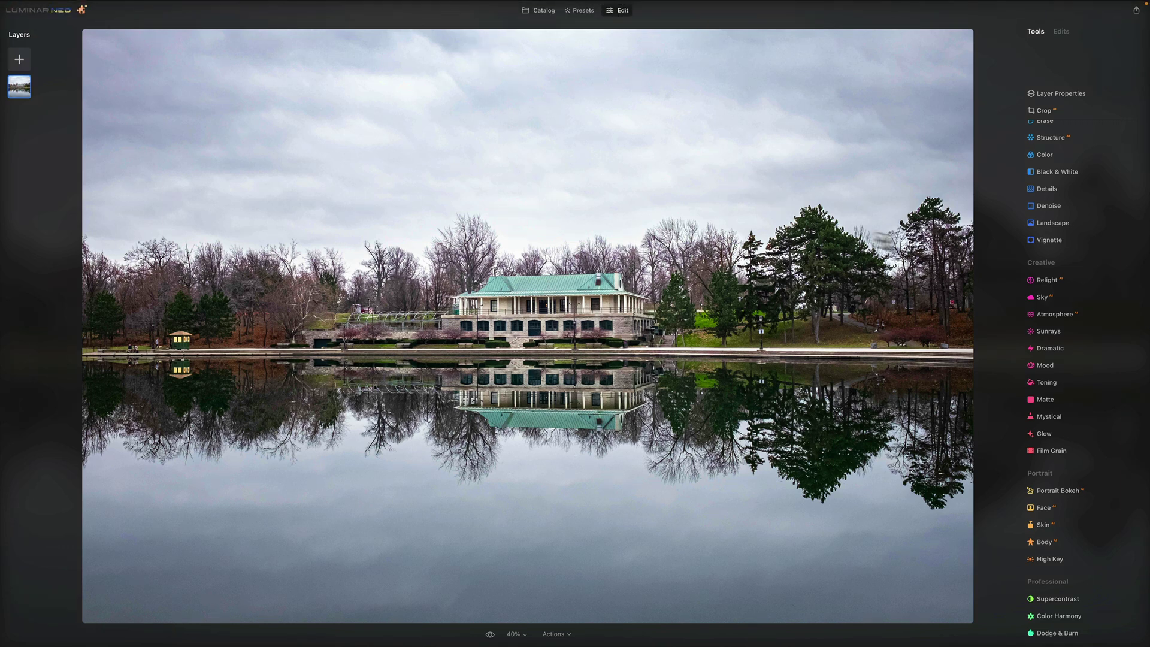
In Sky AI, swap the overcast sky for Cotton Candy Sky 03 from the Cotton Candy Skies pack
{"action": "left_click", "coordinate": [1051, 294]}
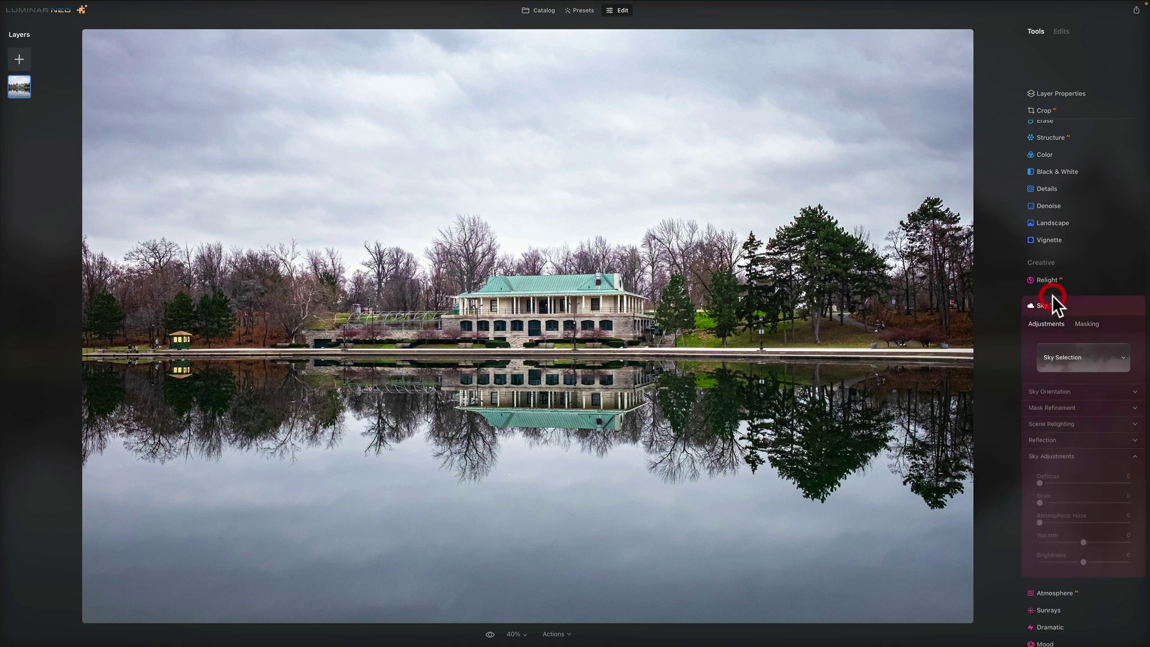
{"action": "scroll", "coordinate": [1105, 360], "scroll_direction": "down", "scroll_amount": 5}
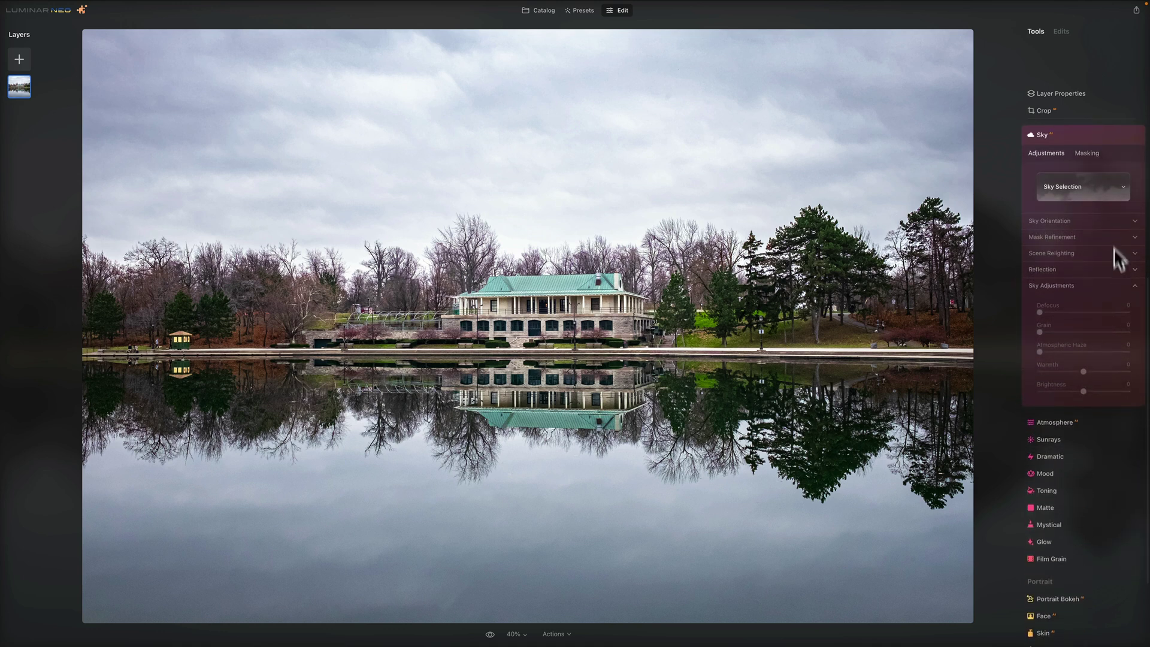
{"action": "left_click", "coordinate": [1099, 190]}
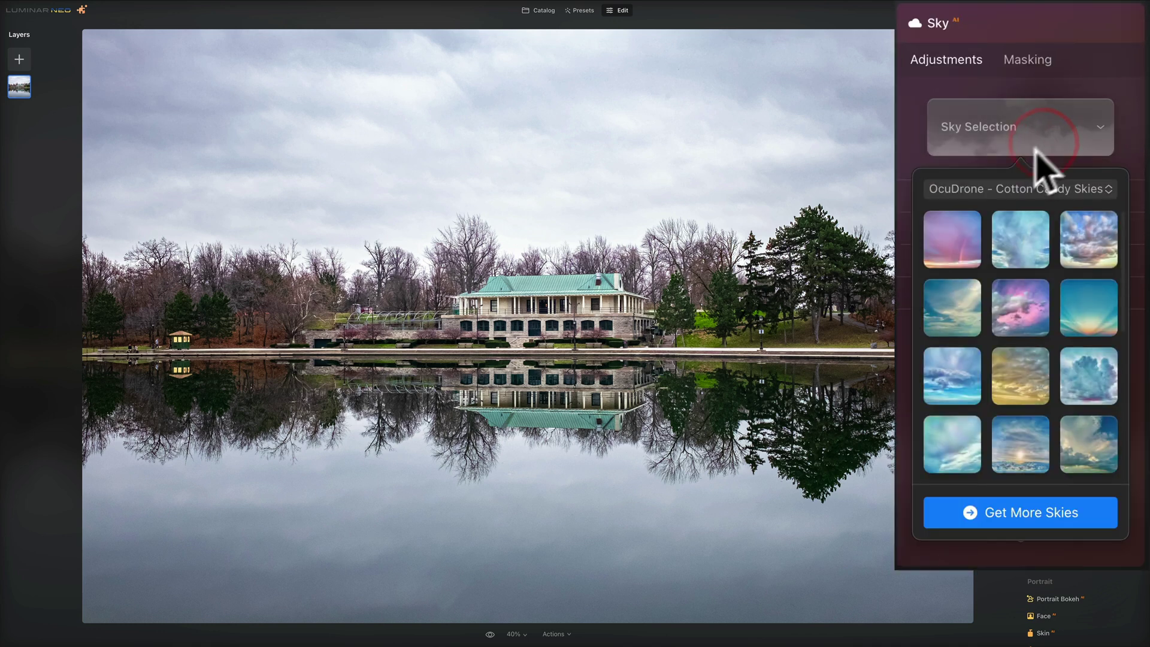
{"action": "left_click", "coordinate": [1086, 235]}
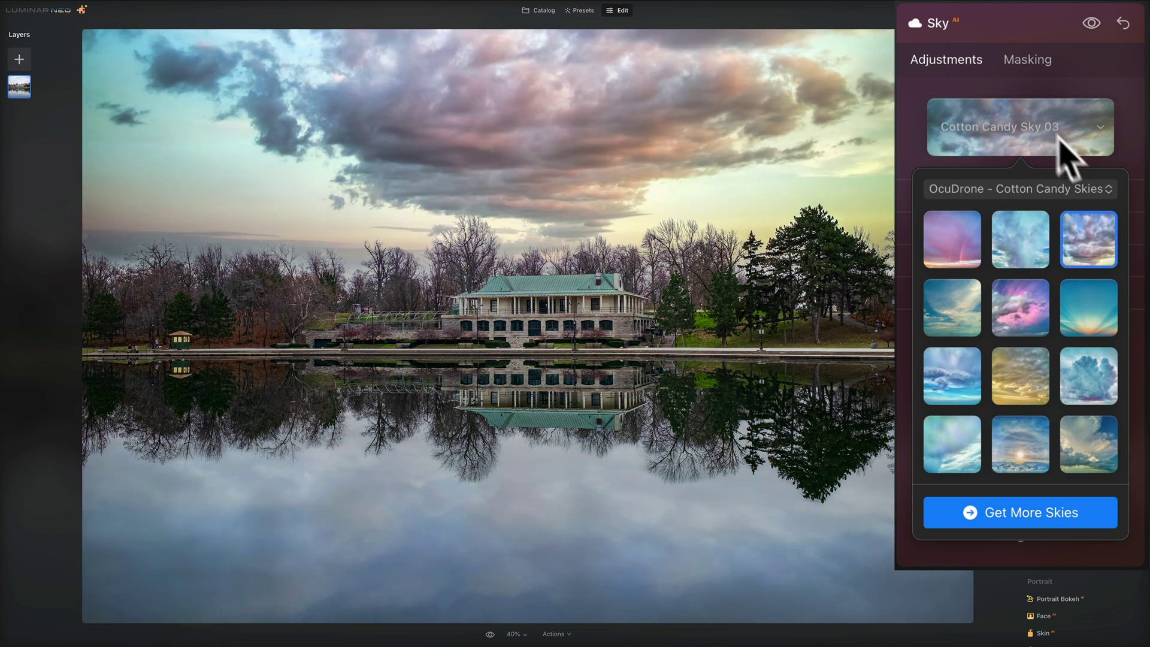
{"action": "left_click", "coordinate": [1128, 160]}
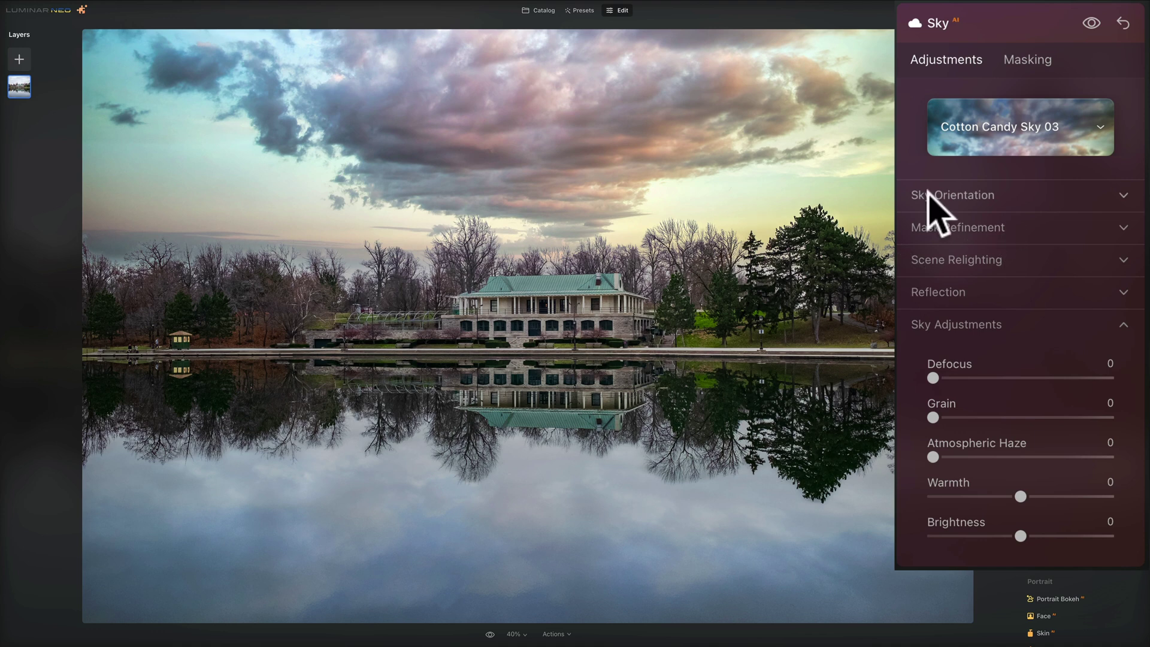
Lower the sky's Horizon Position to -63 under Sky Orientation
{"action": "left_click", "coordinate": [1052, 327]}
{"action": "left_click", "coordinate": [1020, 204]}
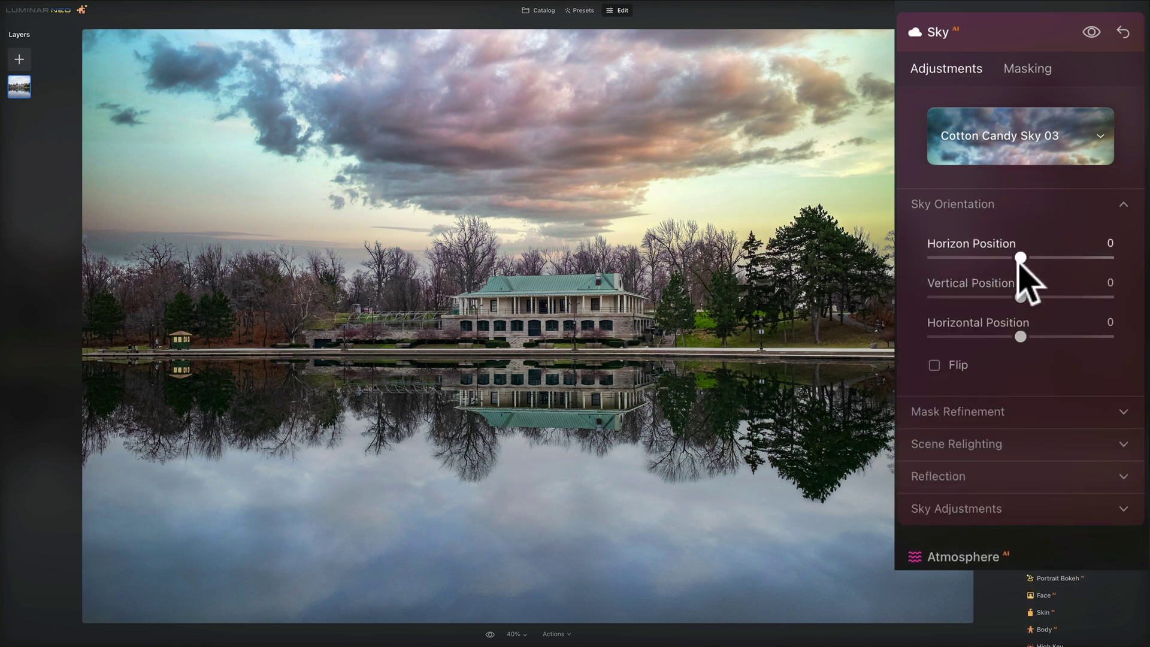
{"action": "left_click_drag", "start_coordinate": [1021, 258], "coordinate": [1072, 260]}
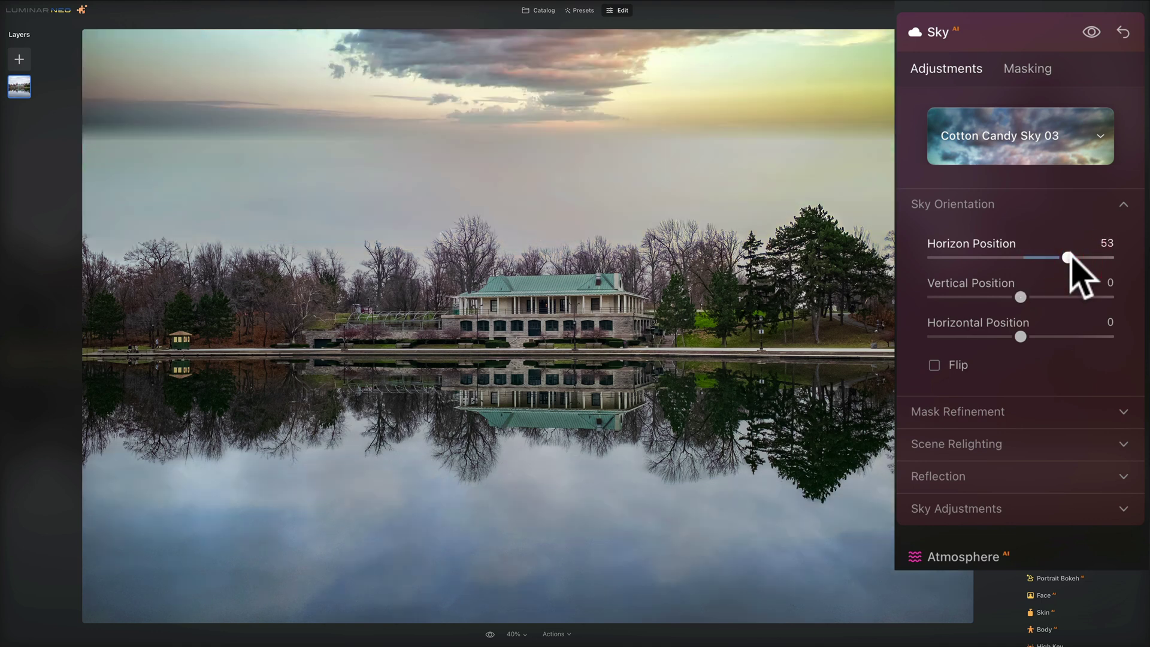
{"action": "left_click_drag", "start_coordinate": [1069, 258], "coordinate": [960, 259]}
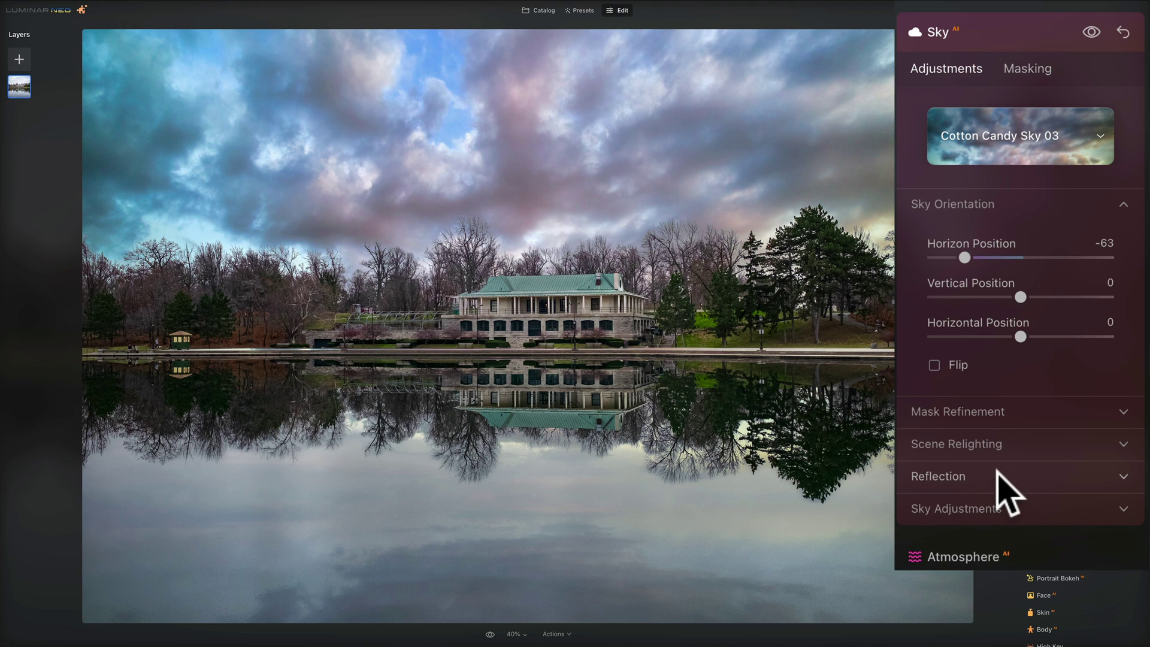
Raise the sky's Reflection Amount to 100 so the clouds mirror in the lake
{"action": "left_click", "coordinate": [996, 474]}
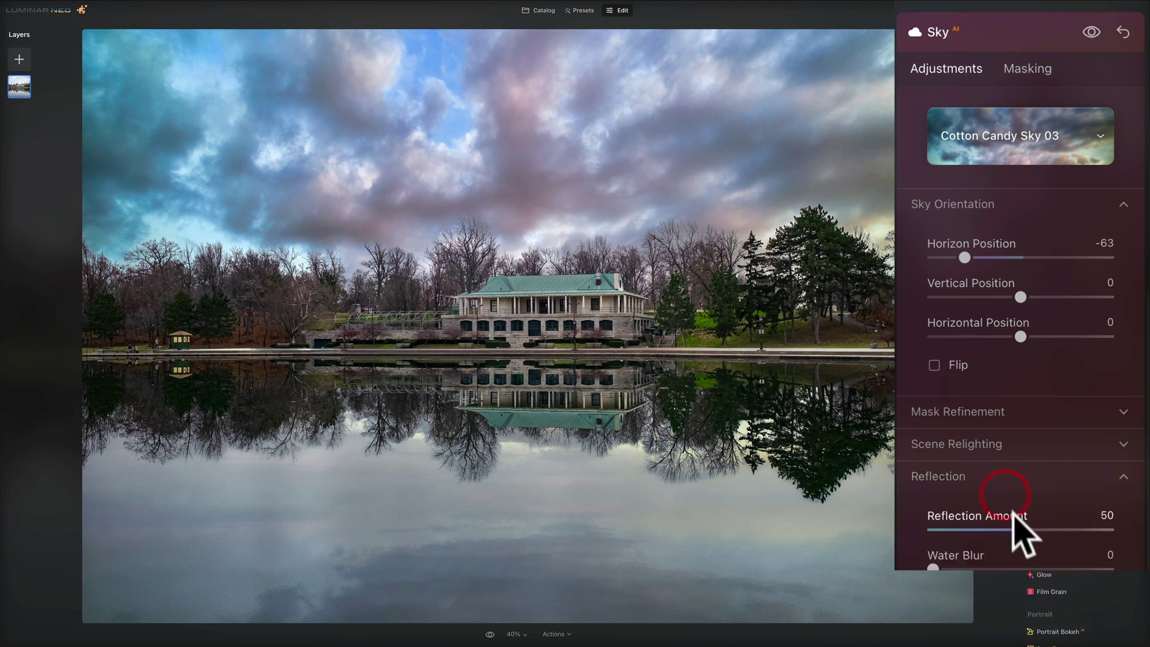
{"action": "left_click_drag", "start_coordinate": [1019, 529], "coordinate": [1108, 530]}
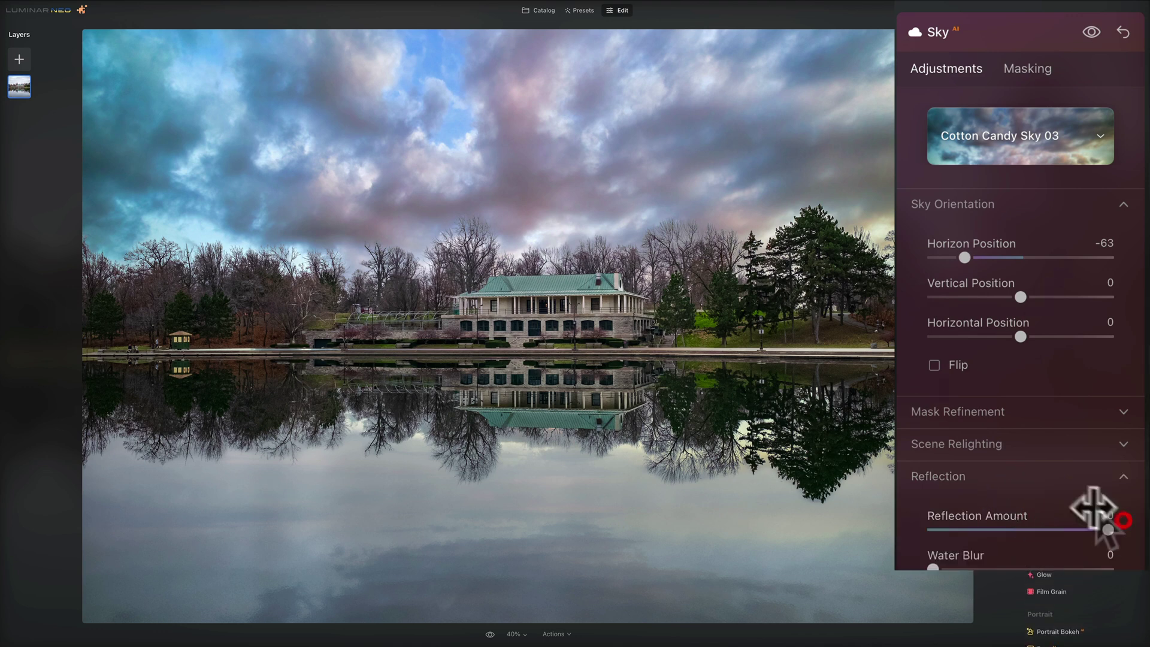
{"action": "left_click", "coordinate": [1038, 474]}
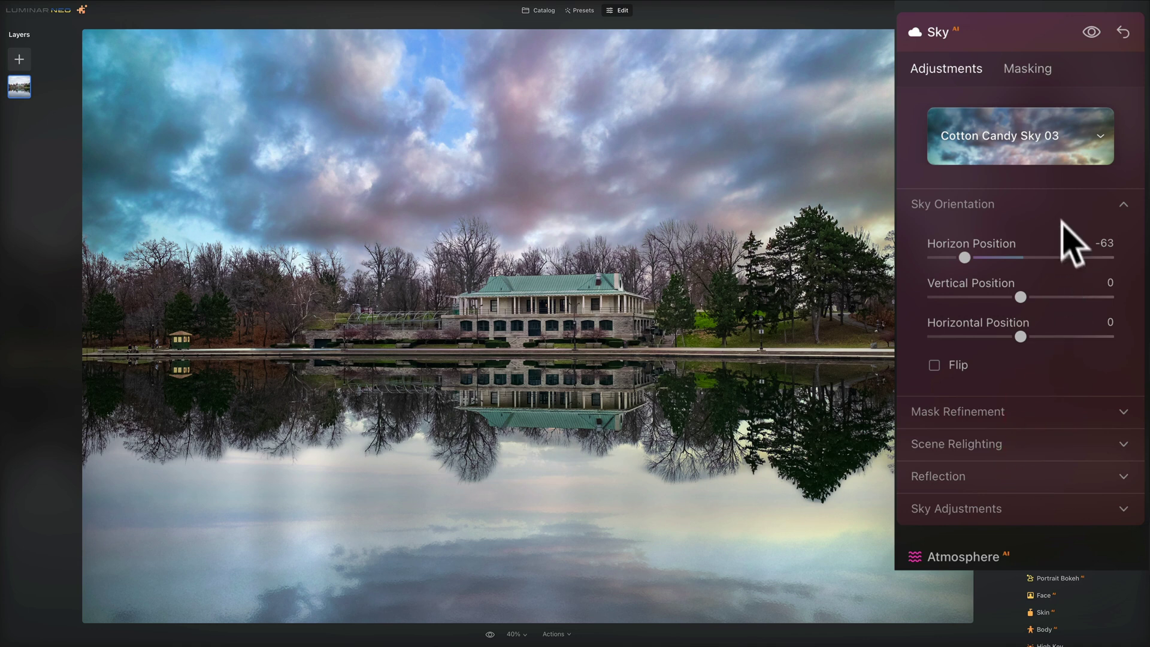
Reset Horizon Position to 0 and keep it there after a brief drag test
{"action": "double_click", "coordinate": [964, 257]}
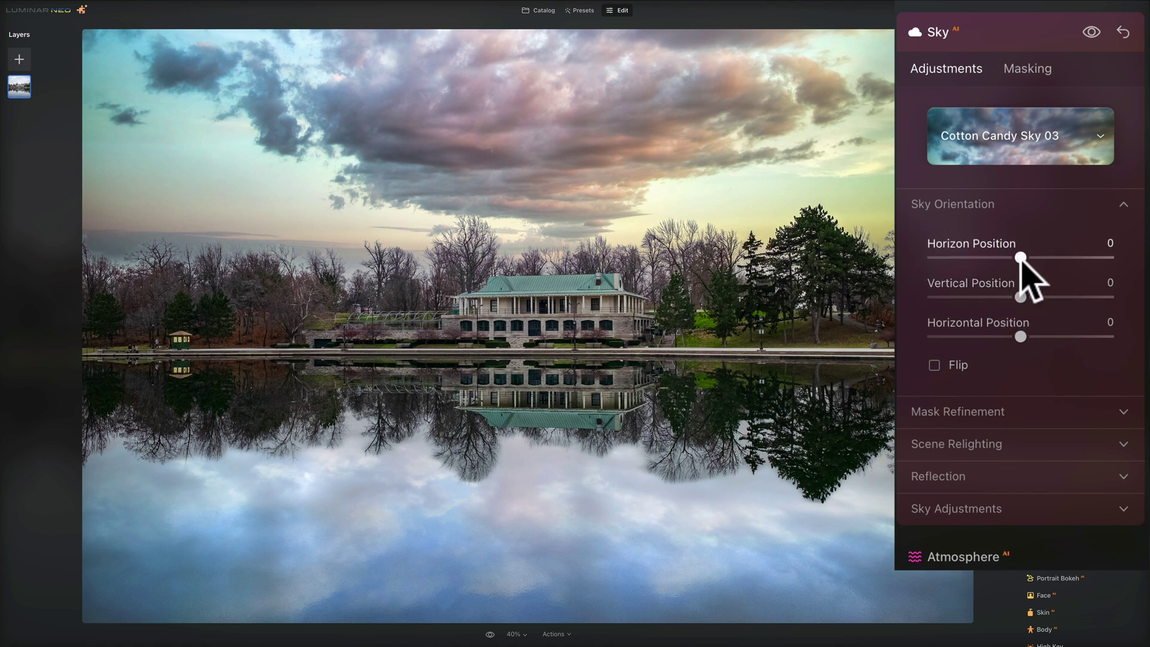
{"action": "mouse_move", "coordinate": [1022, 261]}
{"action": "left_mouse_down"}
{"action": "mouse_move", "coordinate": [1045, 261]}
{"action": "mouse_move", "coordinate": [977, 259]}
{"action": "mouse_move", "coordinate": [1019, 259]}
{"action": "left_mouse_up"}
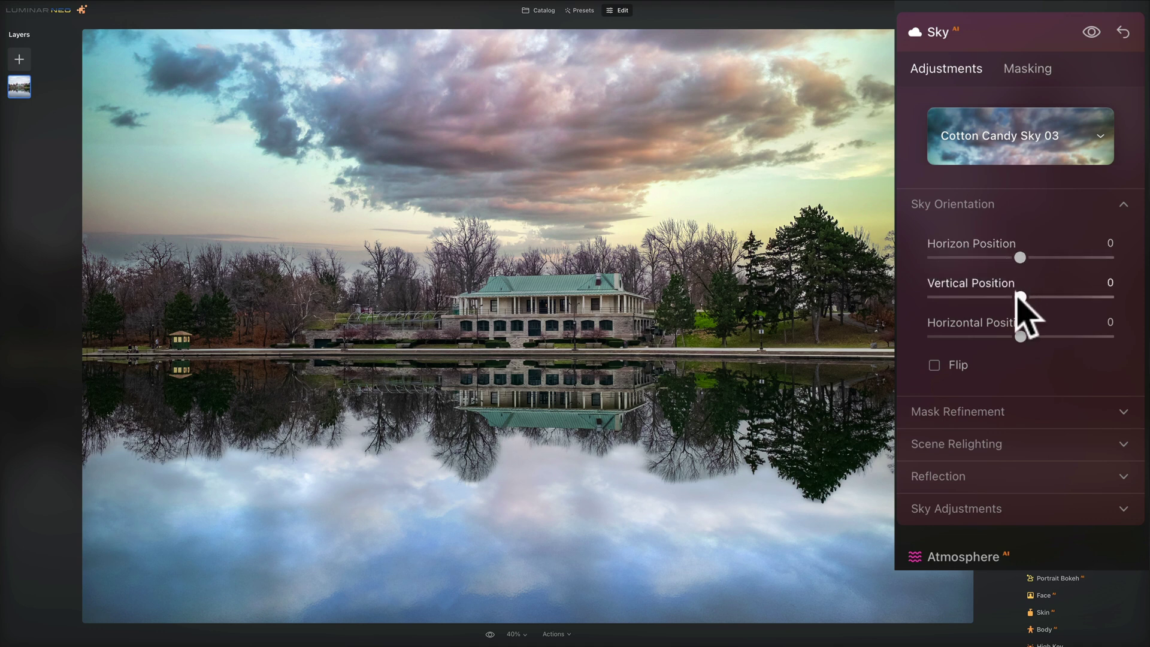
Test the sky's Vertical Position, Horizontal Position and Flip, returning each to its default
{"action": "mouse_move", "coordinate": [1017, 295]}
{"action": "left_mouse_down"}
{"action": "mouse_move", "coordinate": [1052, 295]}
{"action": "mouse_move", "coordinate": [1001, 298]}
{"action": "left_mouse_up"}
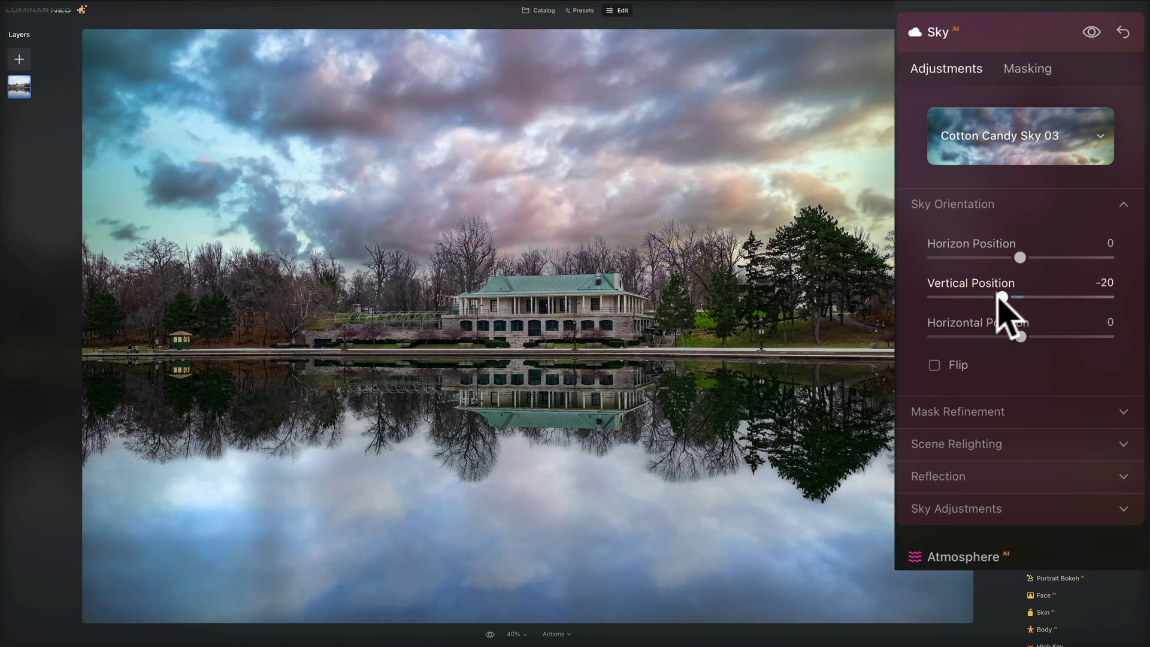
{"action": "left_click_drag", "start_coordinate": [1001, 297], "coordinate": [1020, 298]}
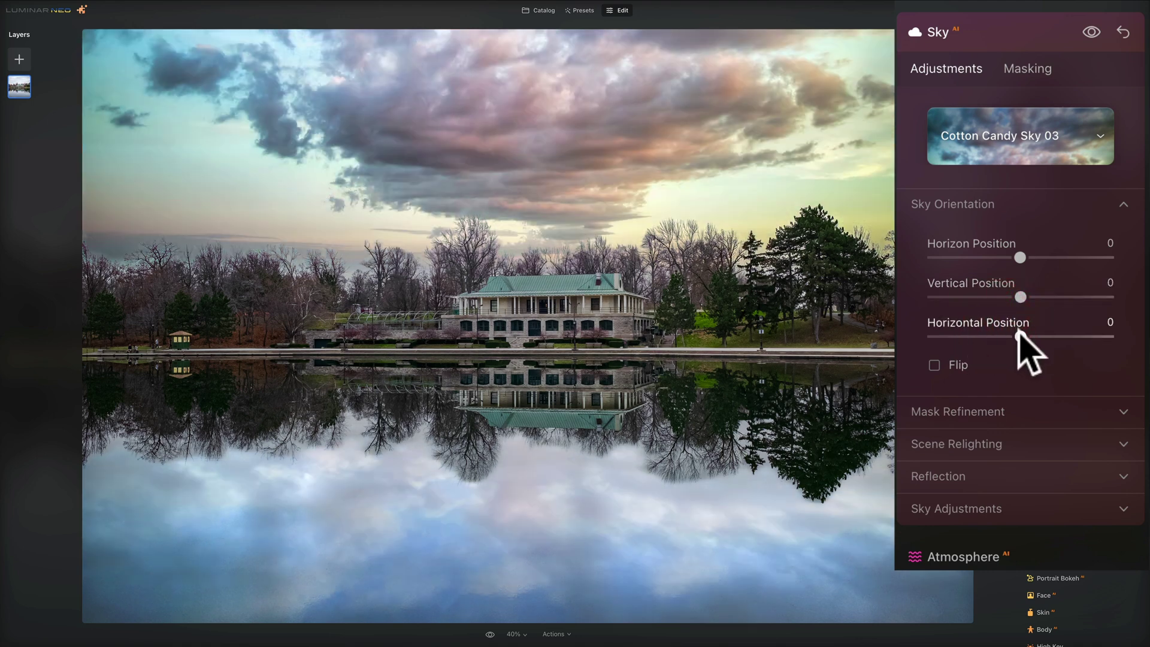
{"action": "left_click_drag", "start_coordinate": [1019, 337], "coordinate": [979, 337]}
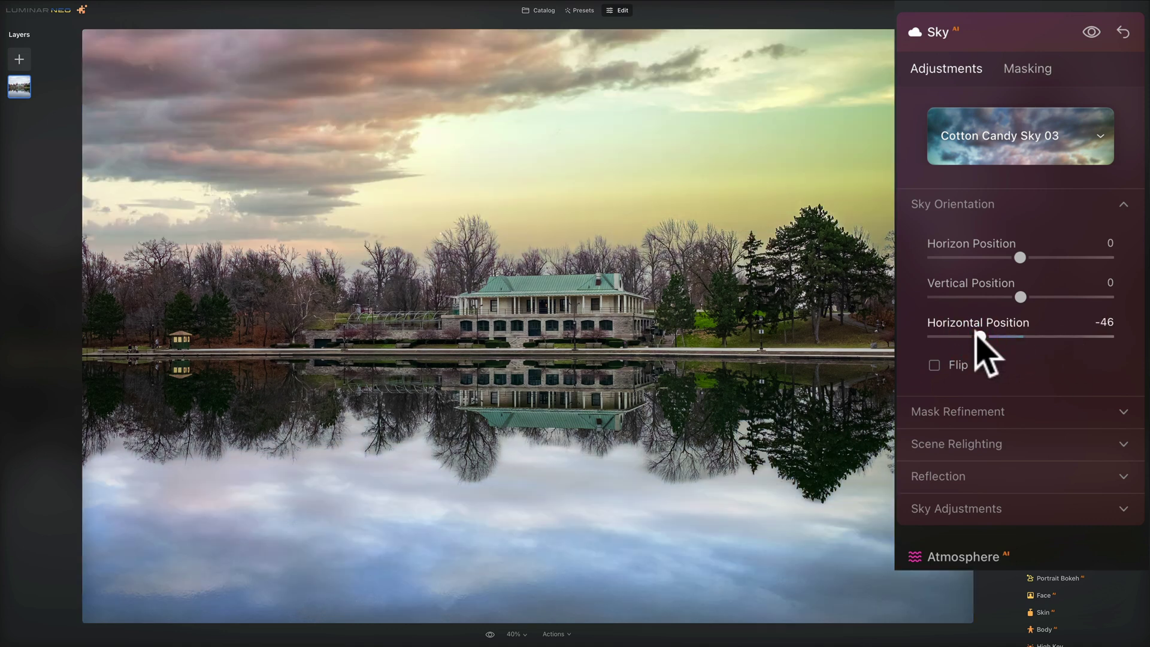
{"action": "double_click", "coordinate": [979, 336]}
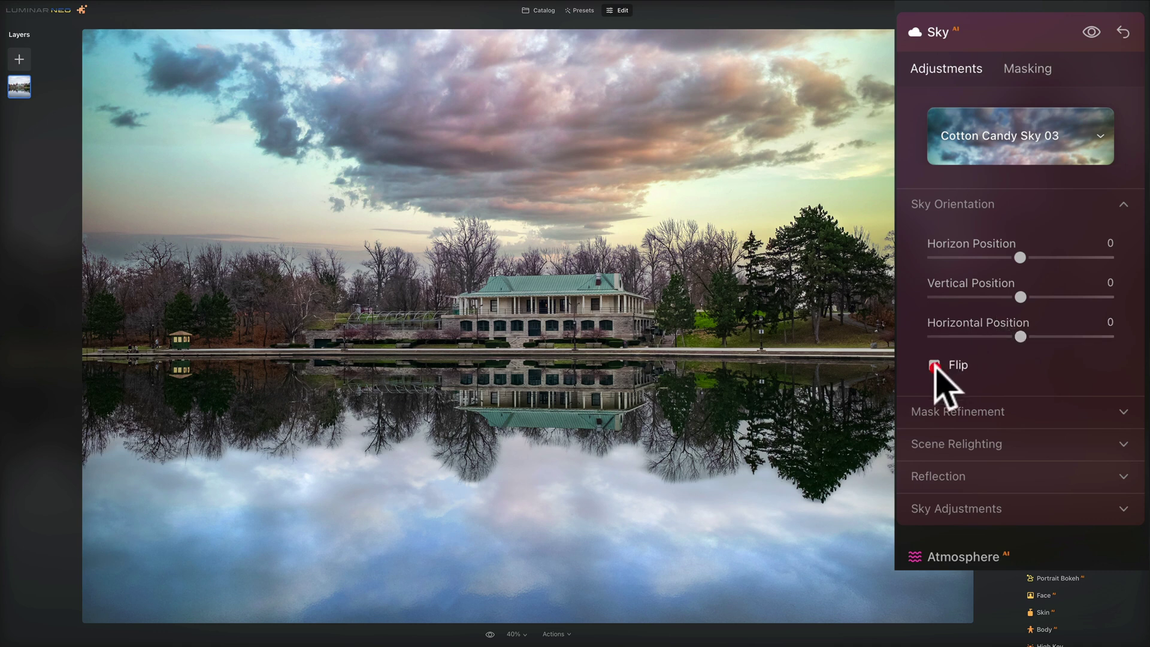
{"action": "left_click", "coordinate": [936, 365]}
{"action": "left_click", "coordinate": [988, 205]}
Set Mask Refinement to Global 100, Close Gaps 40 and Fix Details 97
{"action": "left_click", "coordinate": [1032, 236]}
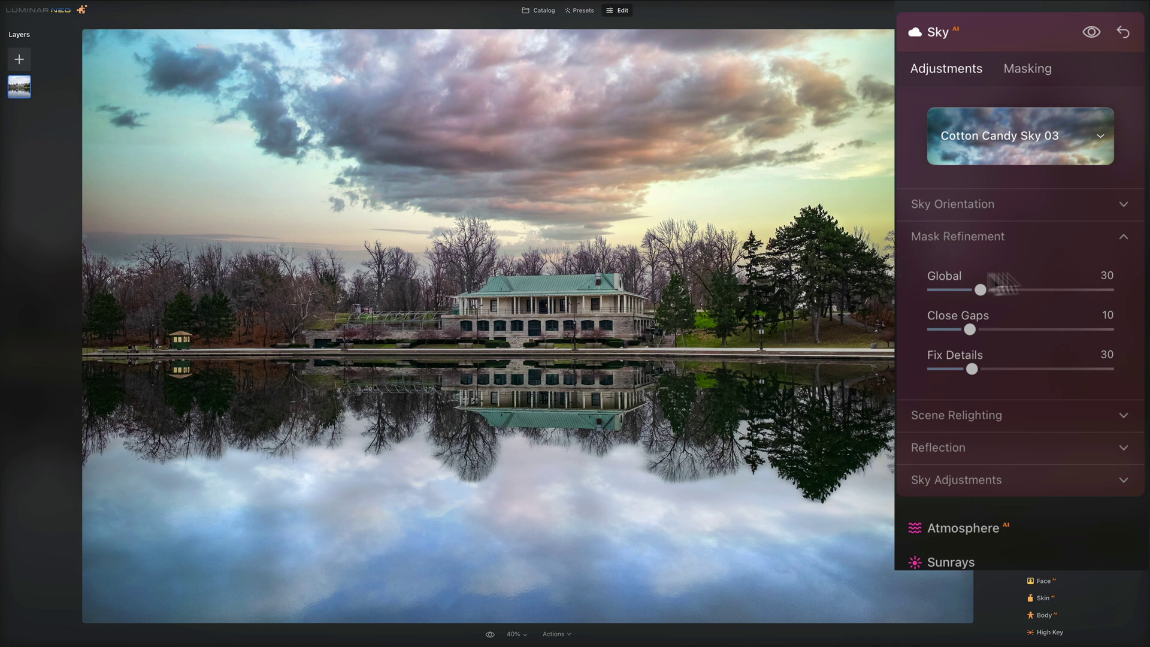
{"action": "left_click_drag", "start_coordinate": [980, 289], "coordinate": [1098, 294]}
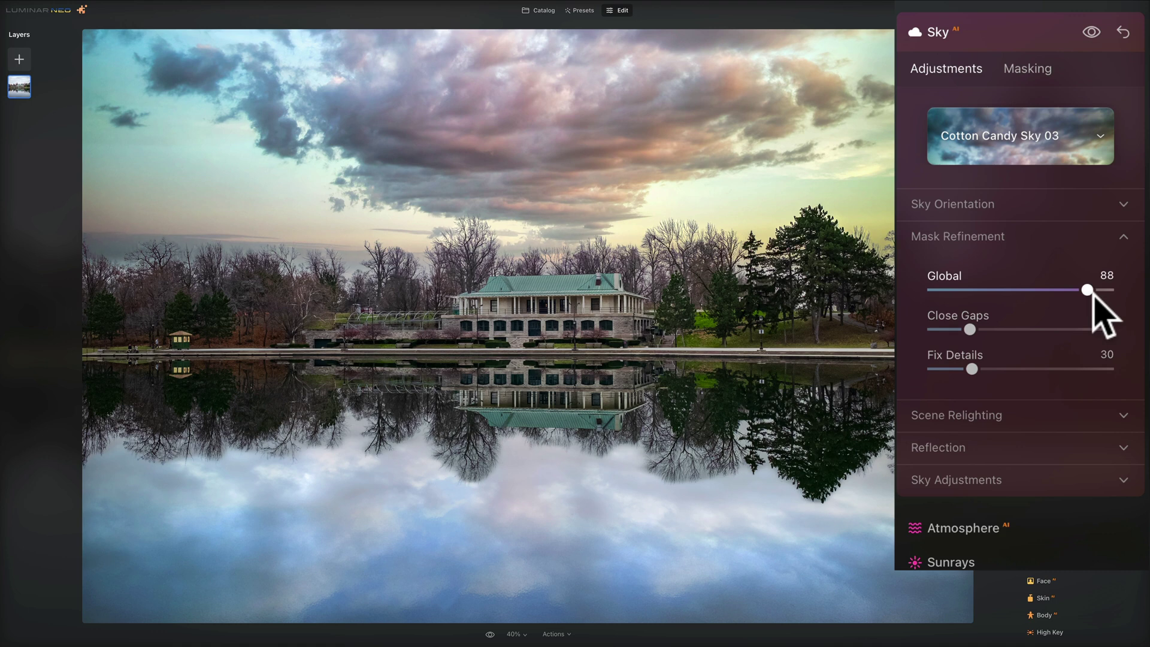
{"action": "left_click_drag", "start_coordinate": [1087, 290], "coordinate": [1119, 291]}
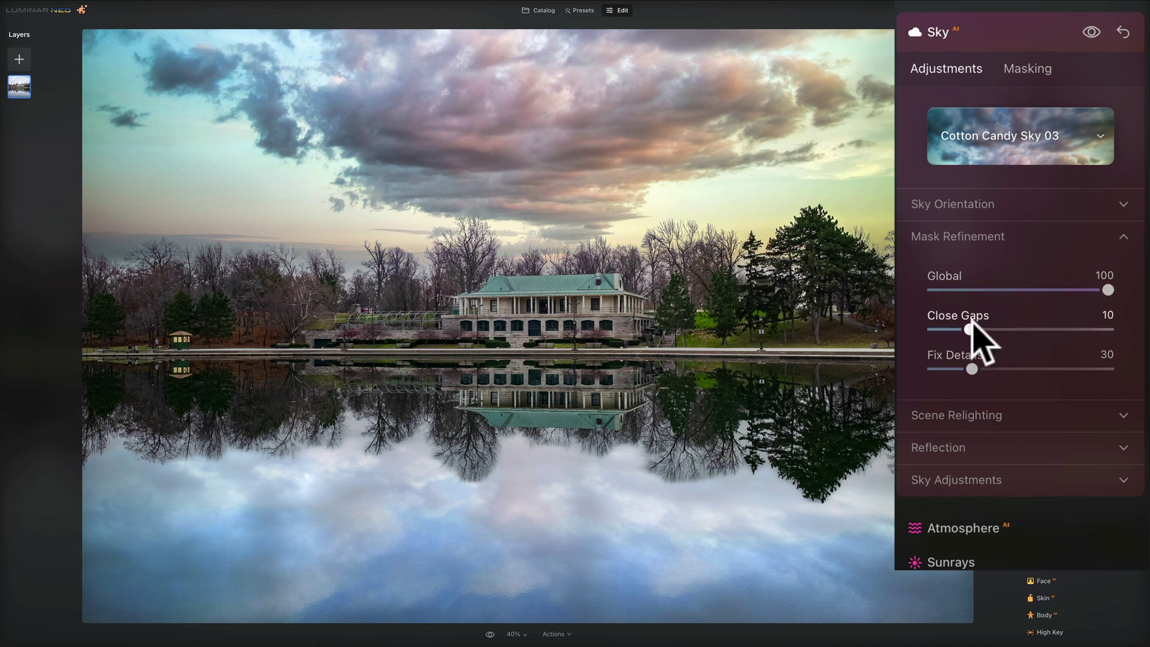
{"action": "left_click_drag", "start_coordinate": [978, 331], "coordinate": [1133, 326]}
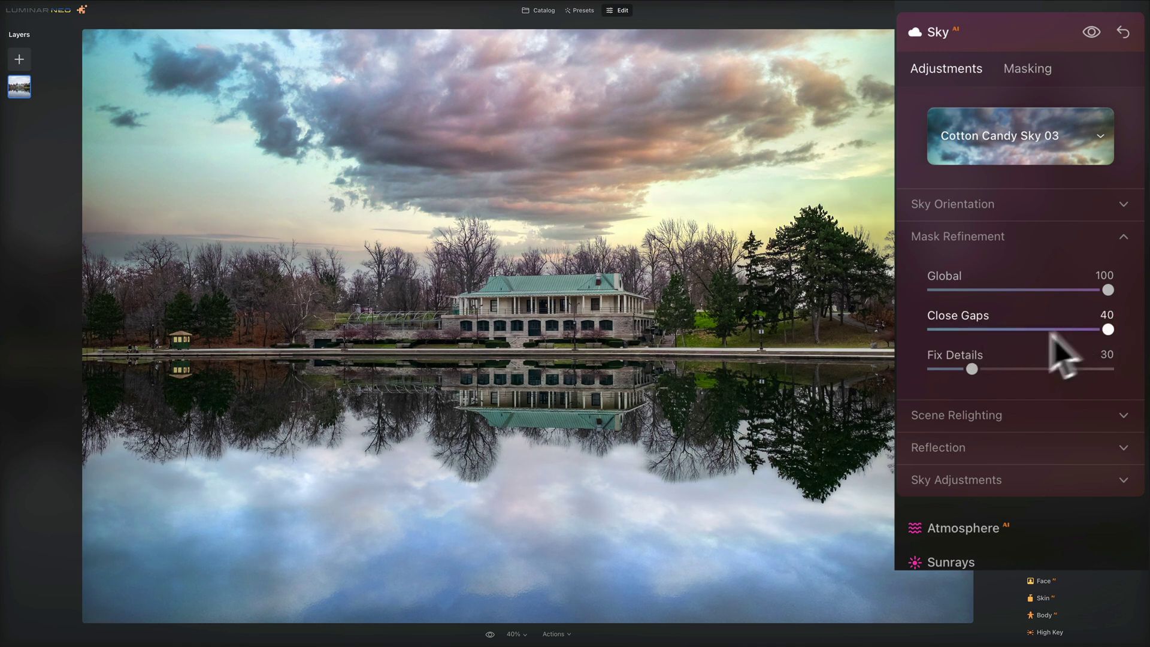
{"action": "left_click_drag", "start_coordinate": [970, 368], "coordinate": [1121, 385]}
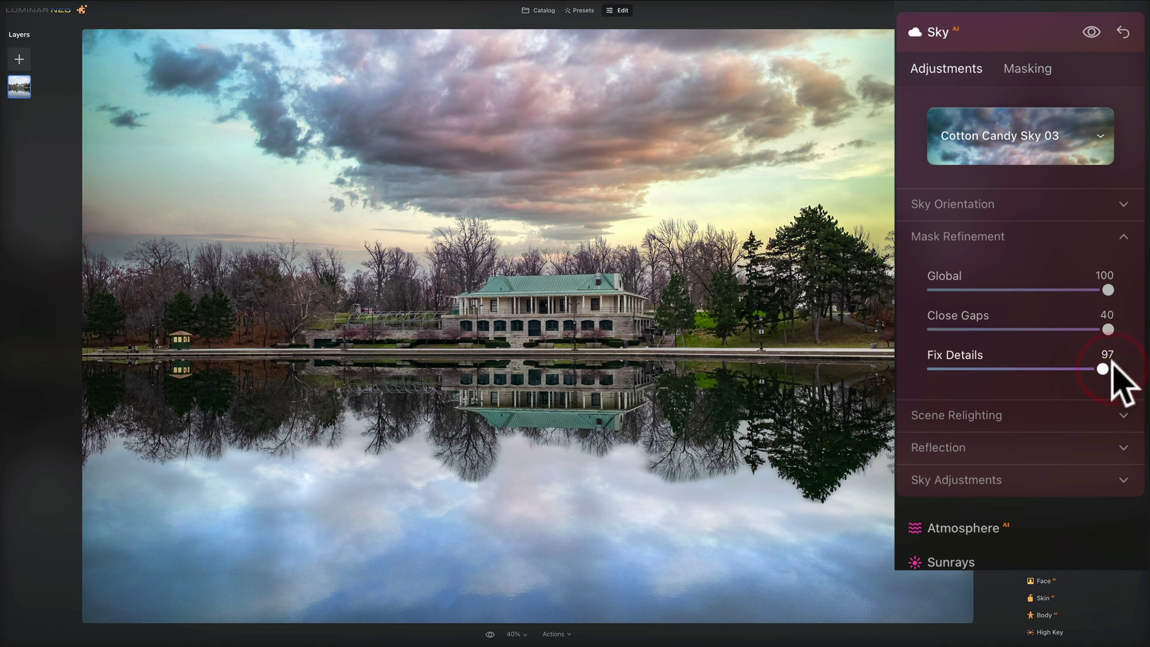
Nudge Horizon Position down to -18 and collapse the option sections
{"action": "left_click", "coordinate": [1018, 210]}
{"action": "mouse_move", "coordinate": [1020, 258]}
{"action": "left_mouse_down"}
{"action": "mouse_move", "coordinate": [991, 257]}
{"action": "mouse_move", "coordinate": [1001, 257]}
{"action": "left_mouse_up"}
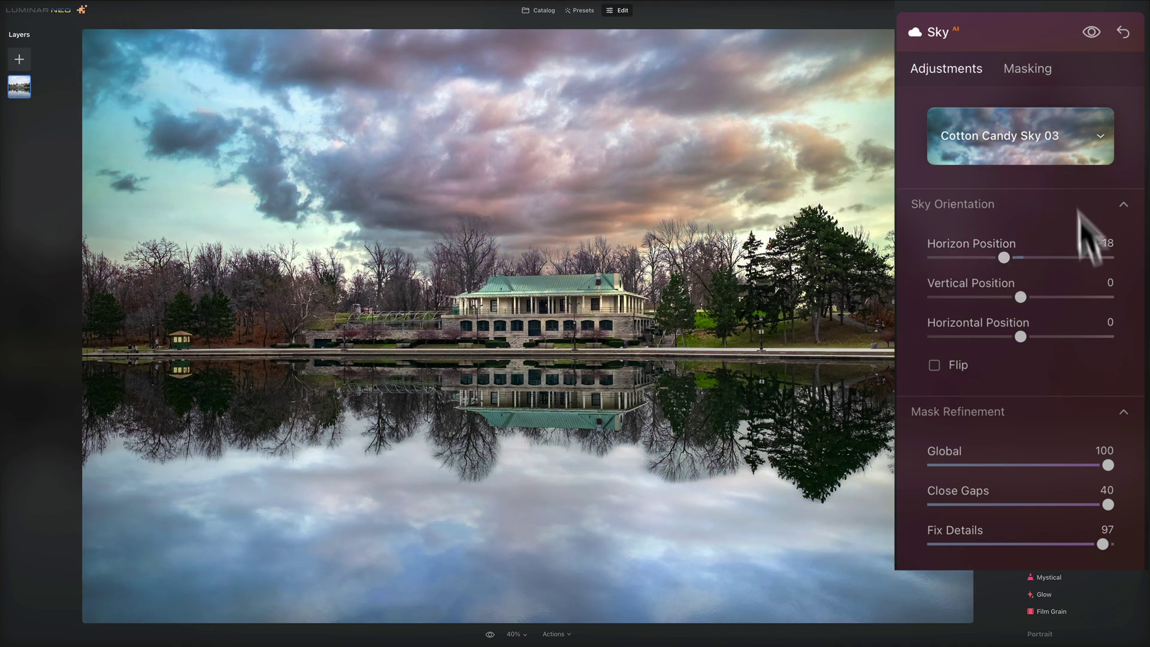
{"action": "left_click", "coordinate": [1055, 203]}
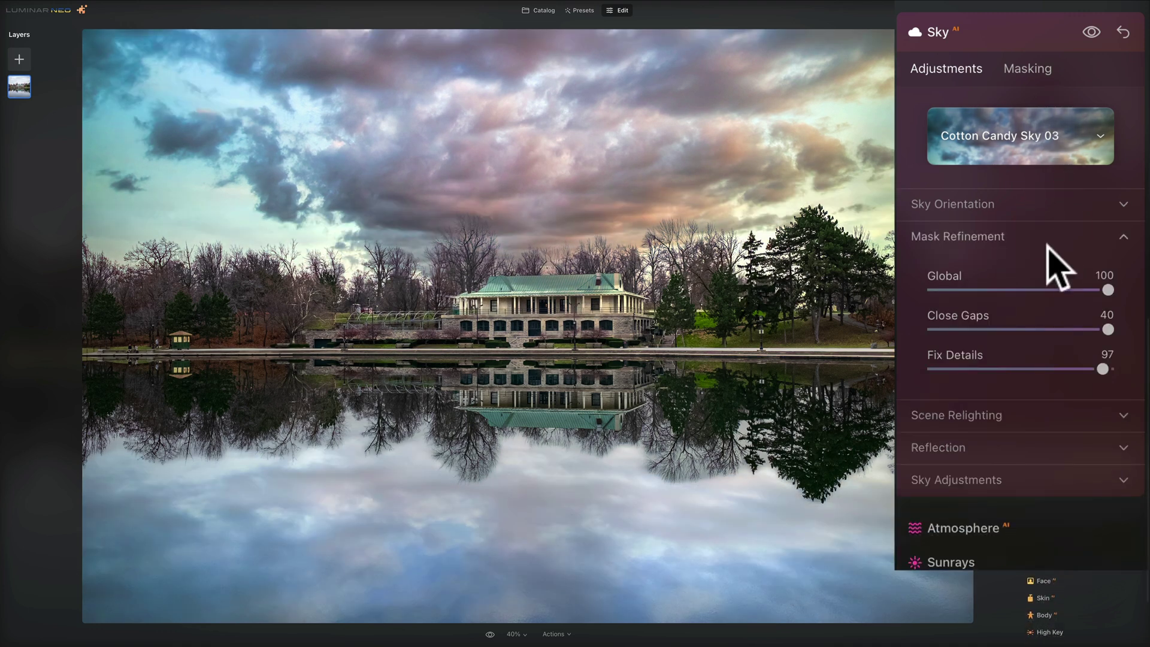
{"action": "left_click", "coordinate": [1049, 239]}
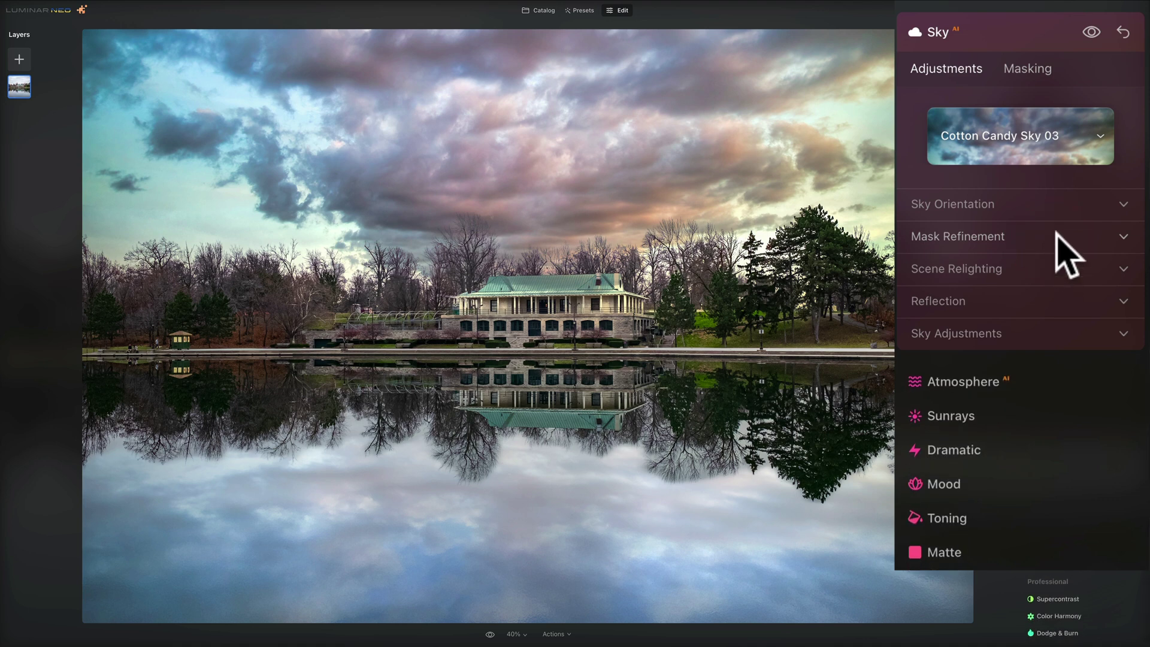
Set Scene Relighting to Relight Strength 45 and Relight Saturation 68
{"action": "left_click", "coordinate": [1055, 233]}
{"action": "left_click", "coordinate": [1054, 235]}
{"action": "left_click", "coordinate": [1056, 262]}
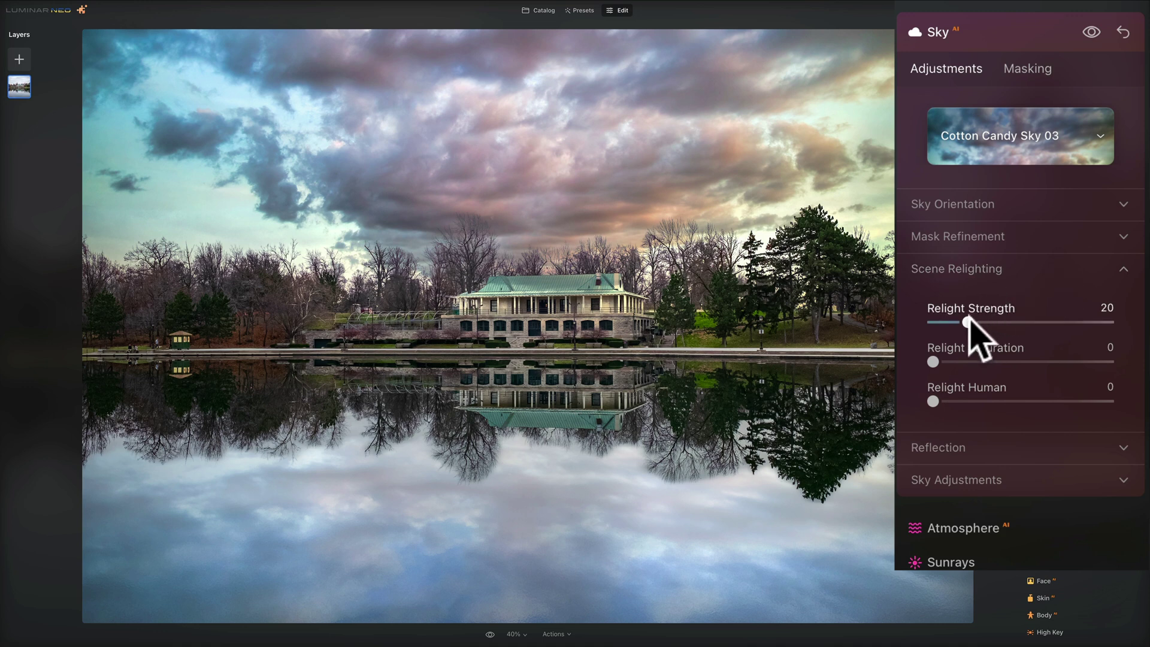
{"action": "left_click_drag", "start_coordinate": [968, 322], "coordinate": [939, 322]}
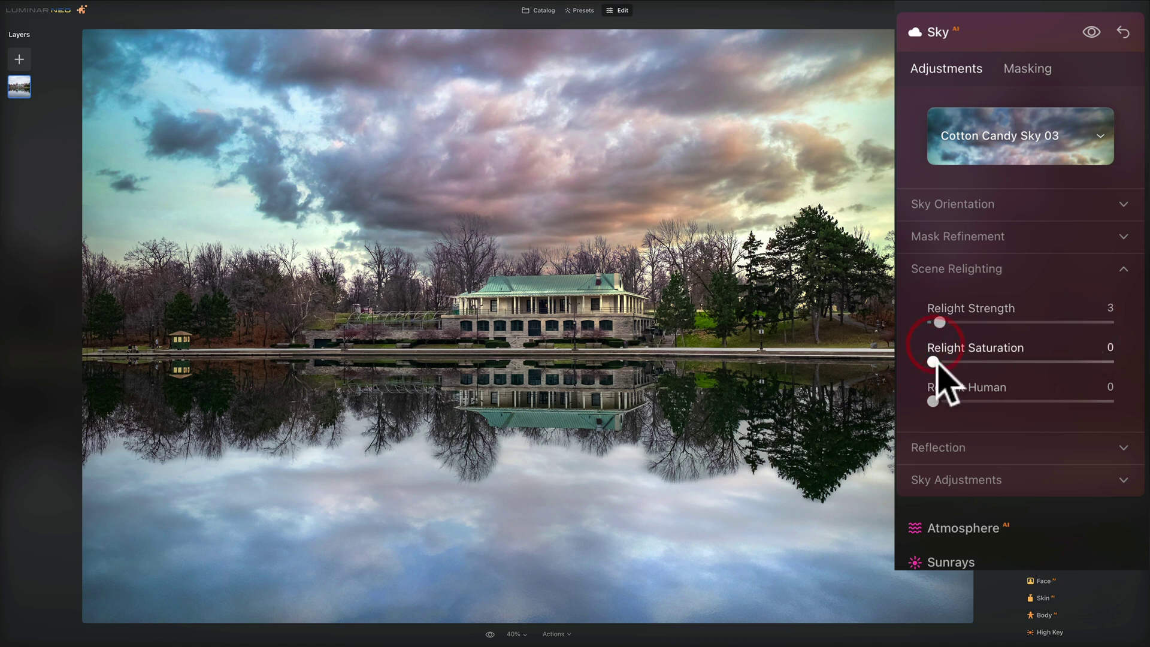
{"action": "left_click_drag", "start_coordinate": [934, 362], "coordinate": [1064, 359]}
{"action": "left_click_drag", "start_coordinate": [940, 324], "coordinate": [1022, 337]}
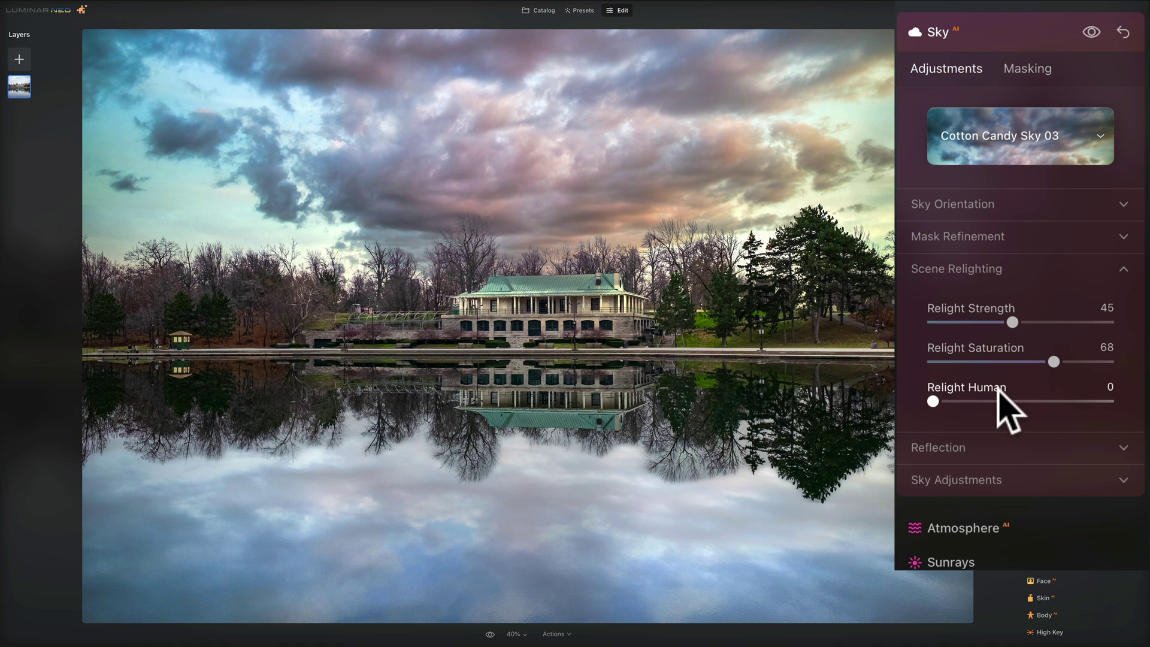
Try the sky's Horizon Position at -52, then settle it at -9
{"action": "left_click", "coordinate": [1019, 267]}
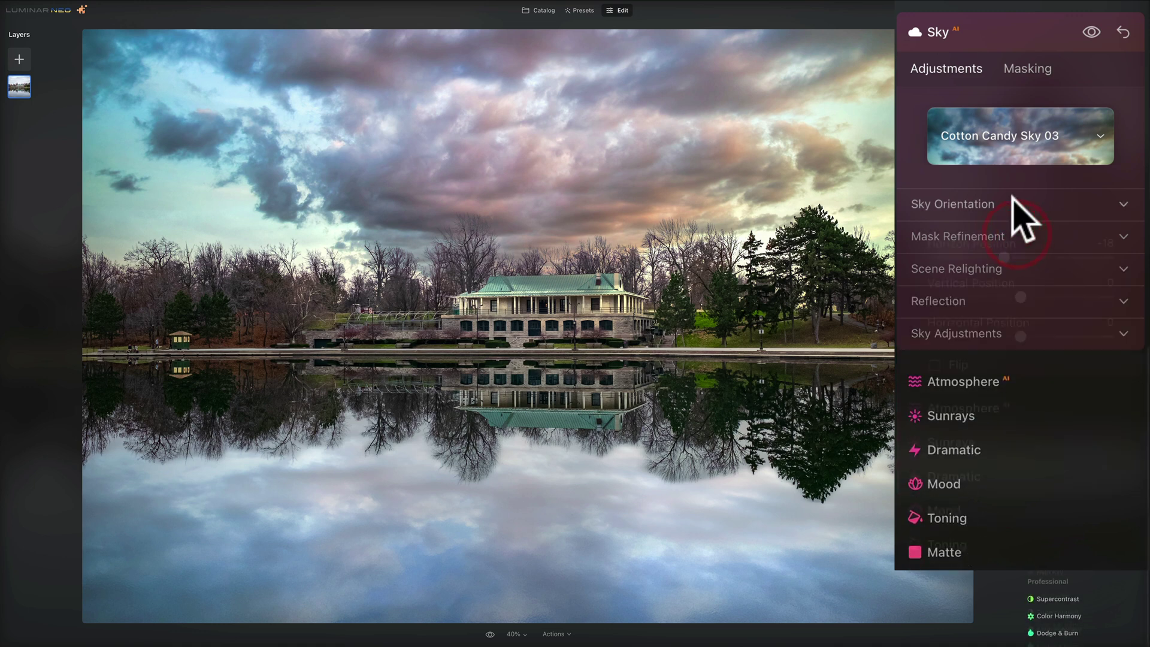
{"action": "left_click", "coordinate": [1011, 202]}
{"action": "left_click_drag", "start_coordinate": [1004, 258], "coordinate": [1012, 259]}
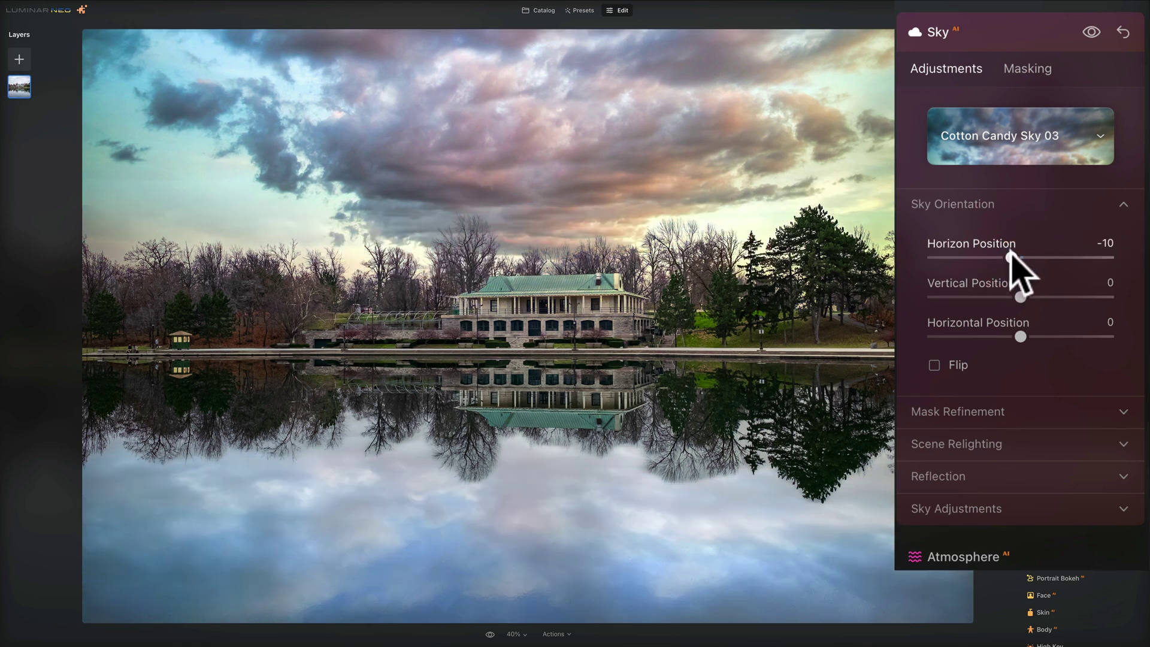
{"action": "left_click_drag", "start_coordinate": [1012, 259], "coordinate": [975, 258]}
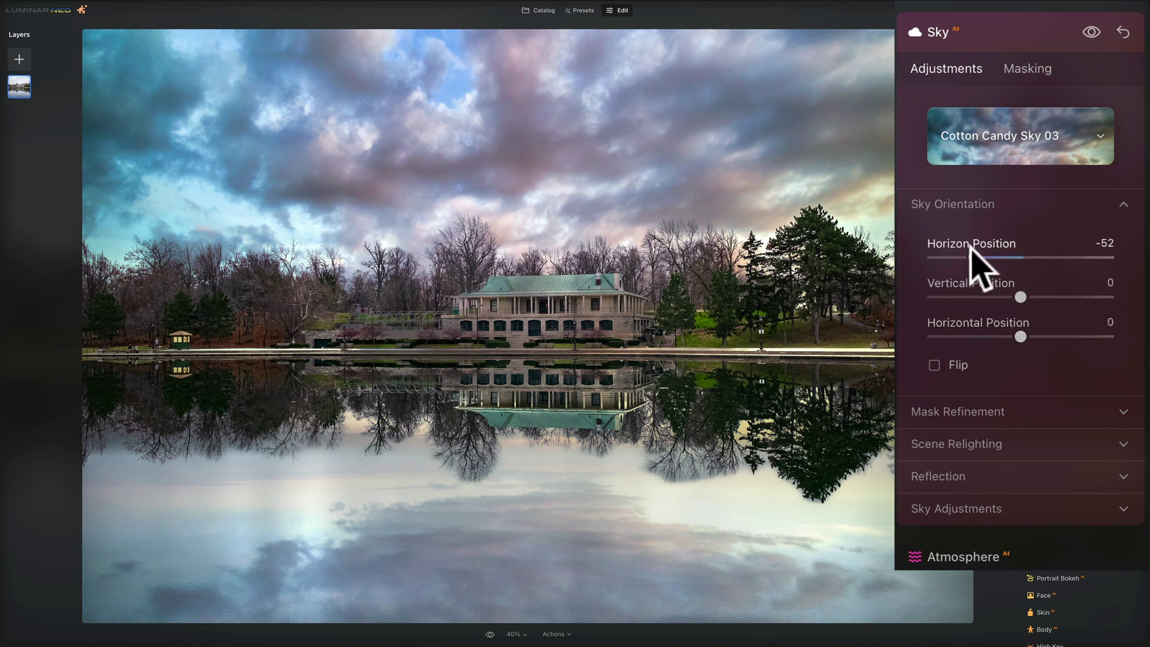
{"action": "left_click_drag", "start_coordinate": [975, 255], "coordinate": [1009, 257]}
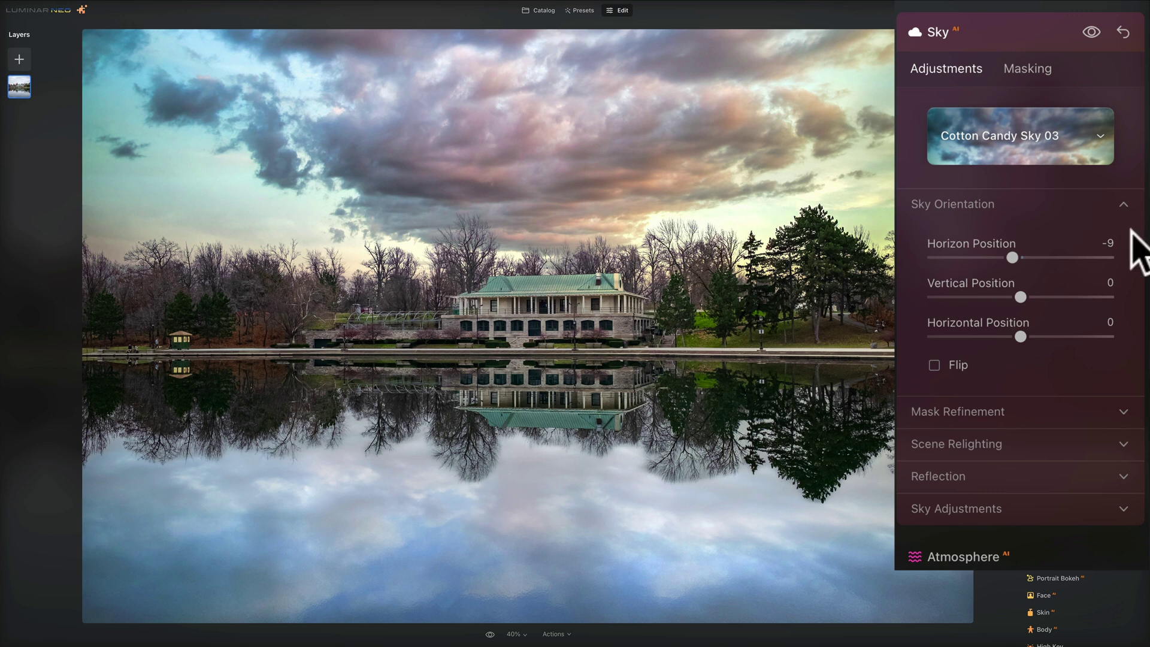
{"action": "left_click", "coordinate": [1061, 205]}
{"action": "left_click", "coordinate": [1058, 263]}
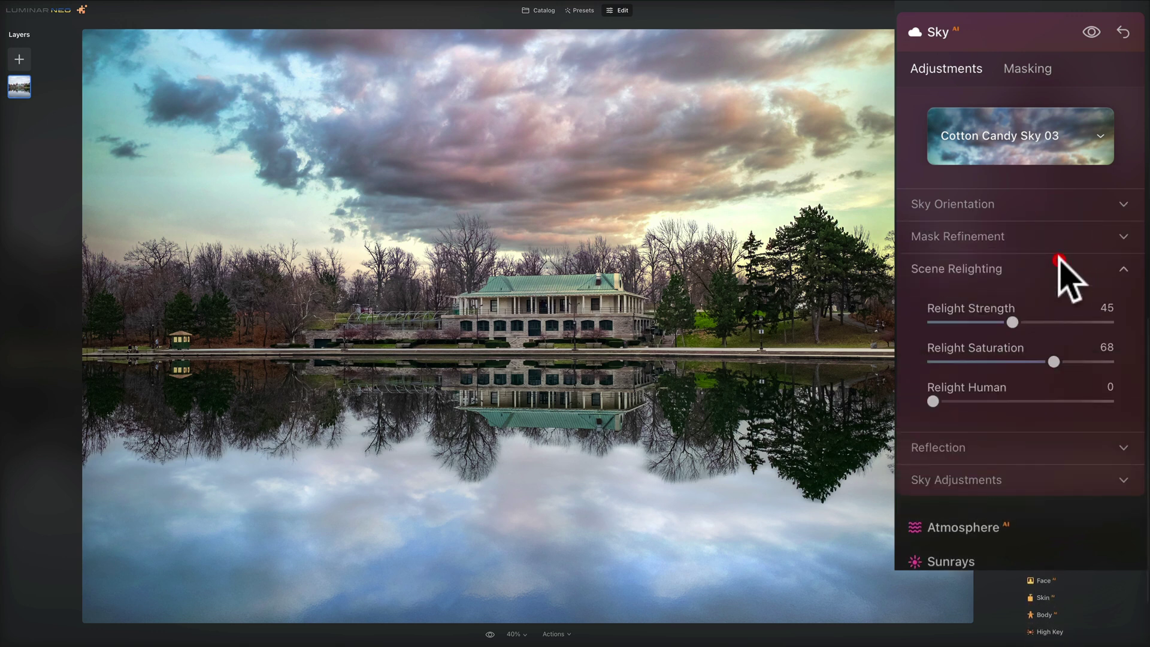
{"action": "left_click", "coordinate": [1059, 260]}
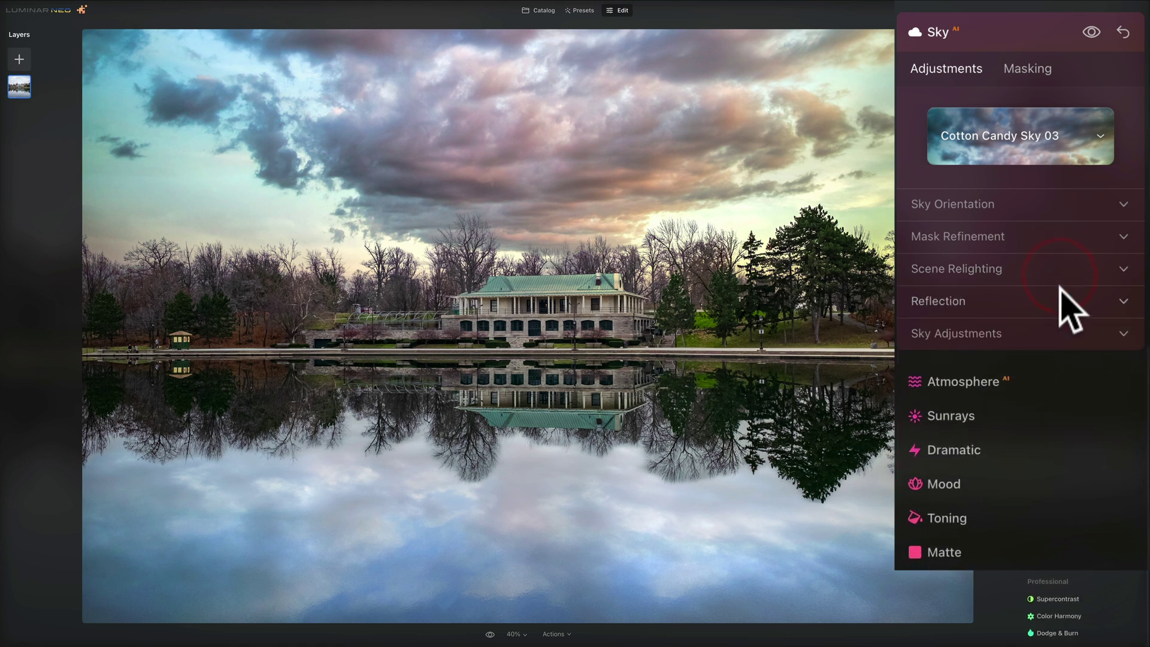
{"action": "left_click", "coordinate": [1059, 295]}
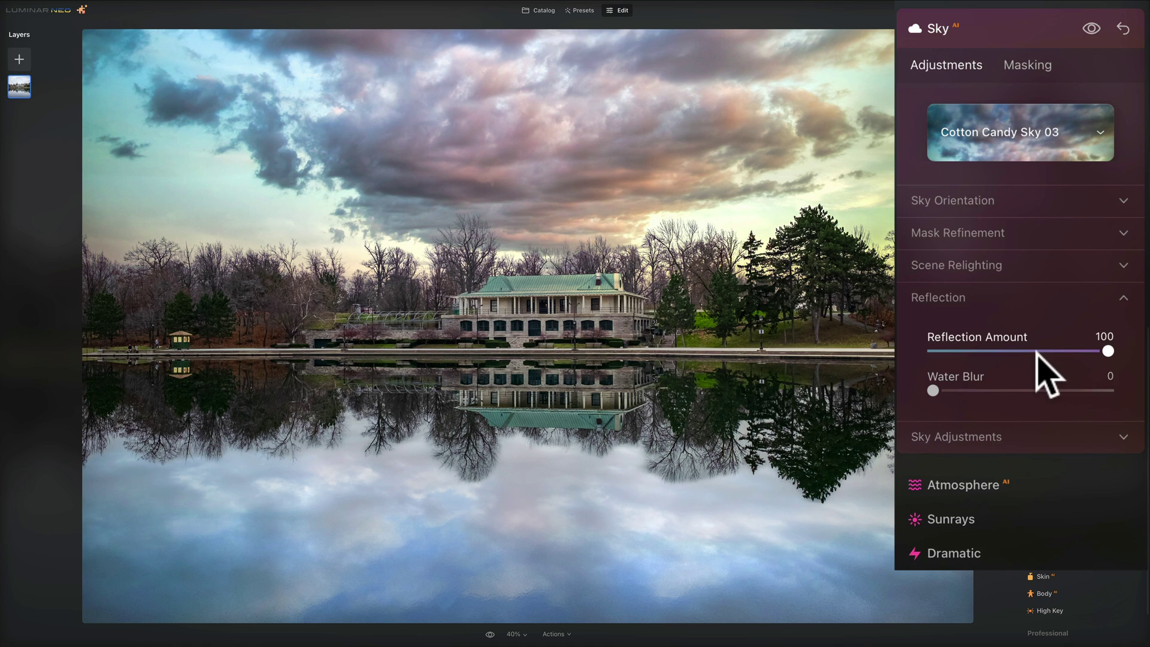
{"action": "left_click_drag", "start_coordinate": [1036, 352], "coordinate": [1122, 367]}
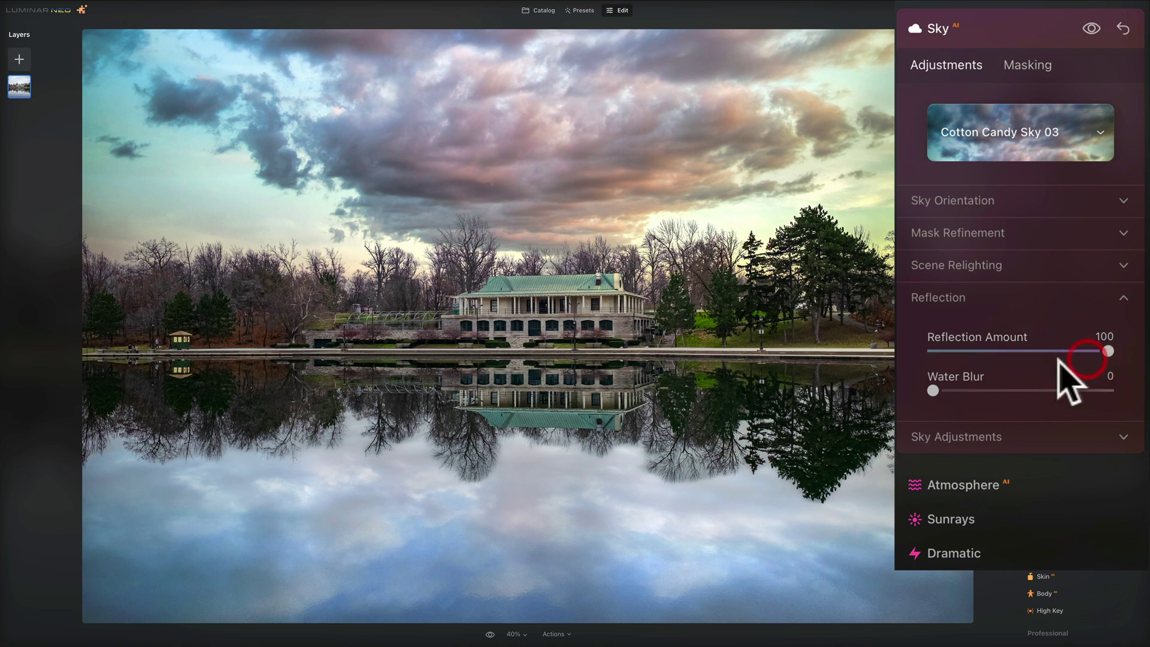
{"action": "left_click", "coordinate": [995, 391]}
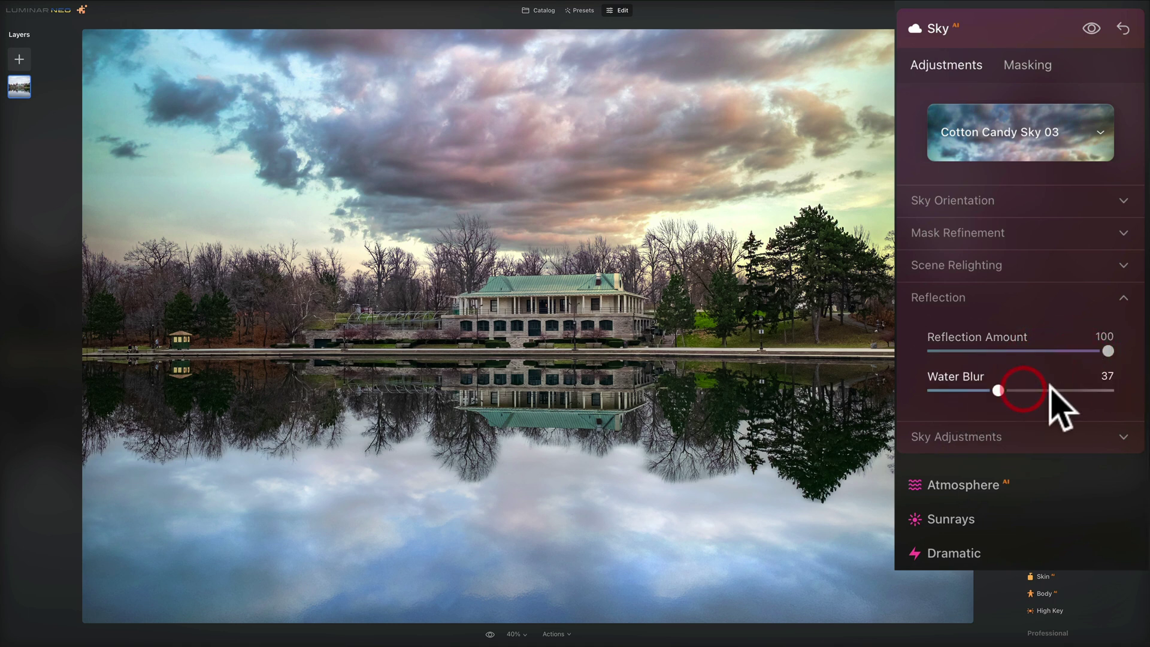
{"action": "left_click_drag", "start_coordinate": [1049, 384], "coordinate": [1083, 392]}
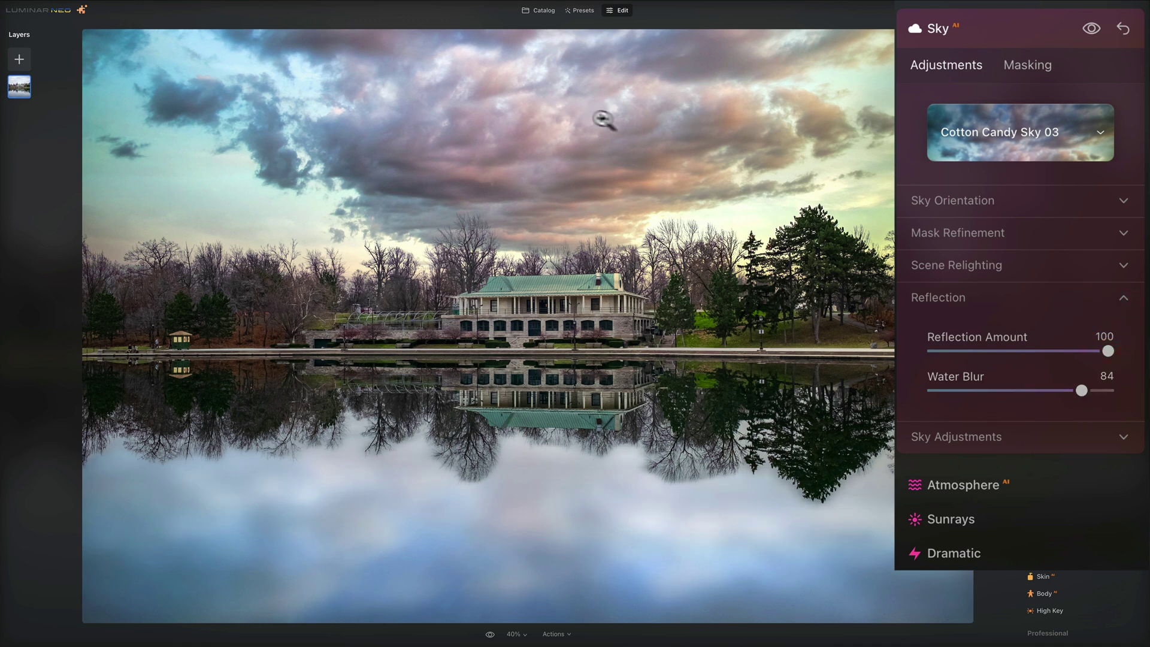
{"action": "double_click", "coordinate": [1066, 388]}
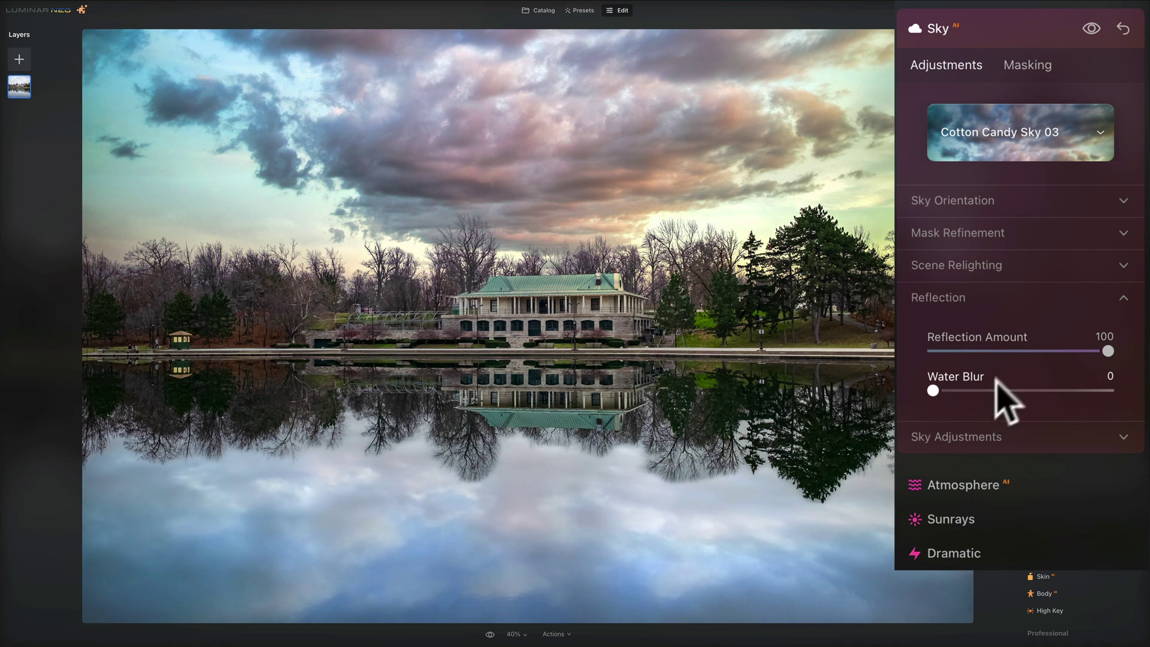
{"action": "left_click", "coordinate": [1003, 296]}
Test sky Defocus, Haze and Warmth in Sky Adjustments, resetting them to 0
{"action": "left_click", "coordinate": [1034, 338]}
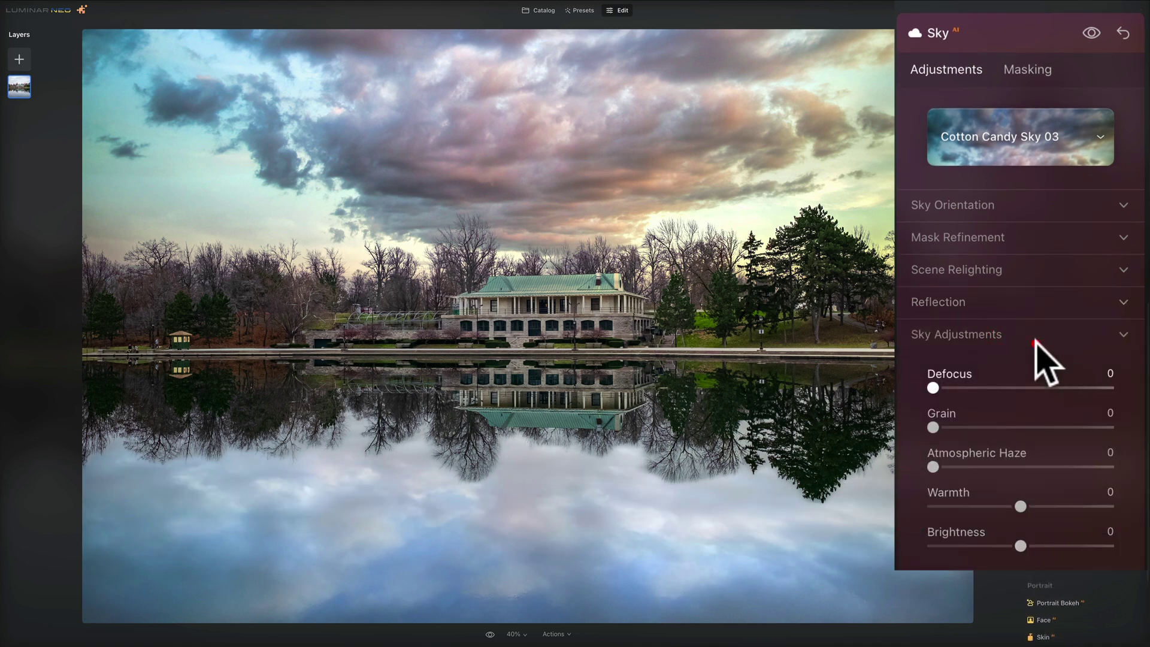
{"action": "left_click_drag", "start_coordinate": [936, 390], "coordinate": [1065, 390]}
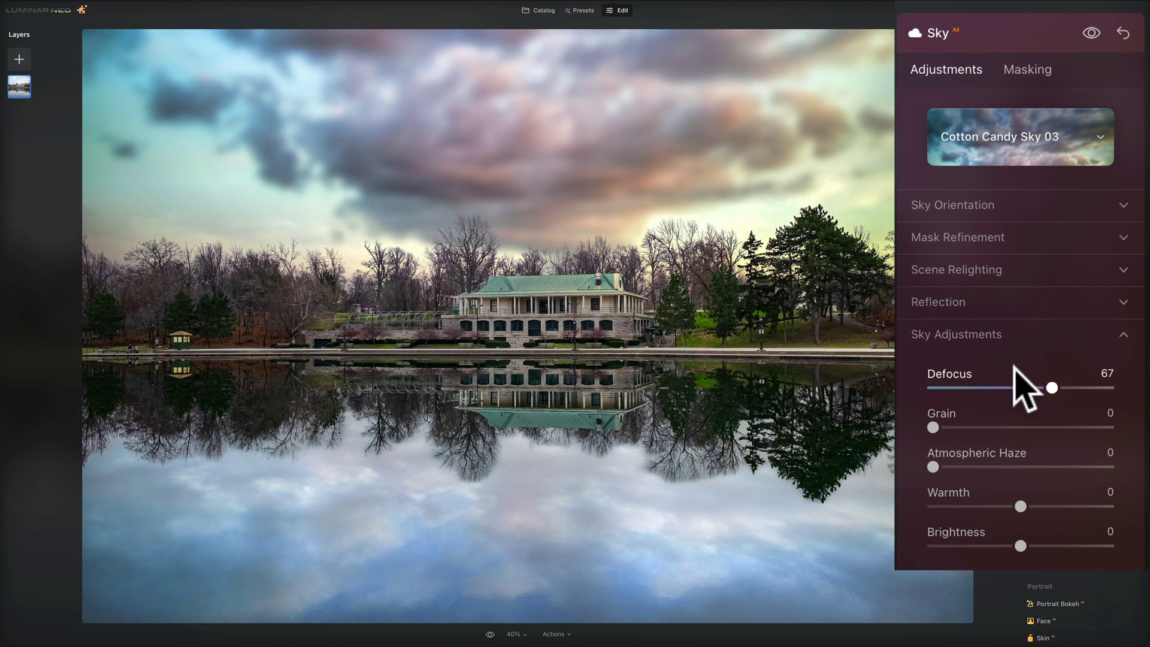
{"action": "mouse_move", "coordinate": [1052, 389]}
{"action": "left_mouse_down"}
{"action": "mouse_move", "coordinate": [898, 390]}
{"action": "mouse_move", "coordinate": [919, 398]}
{"action": "left_mouse_up"}
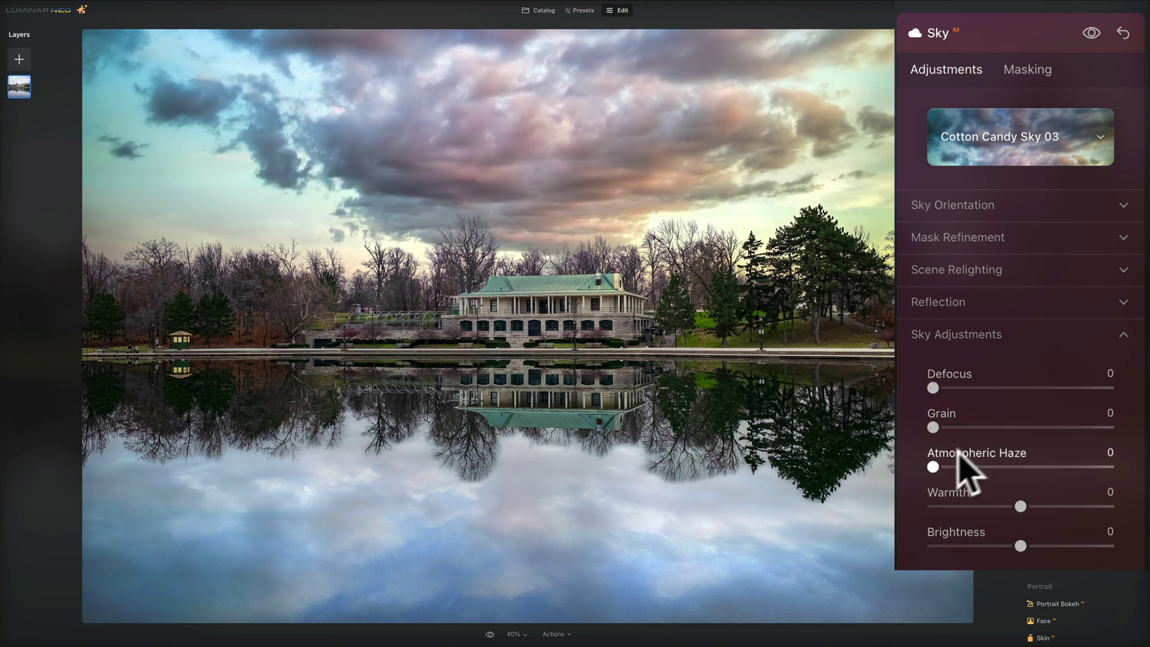
{"action": "left_click_drag", "start_coordinate": [960, 467], "coordinate": [918, 470]}
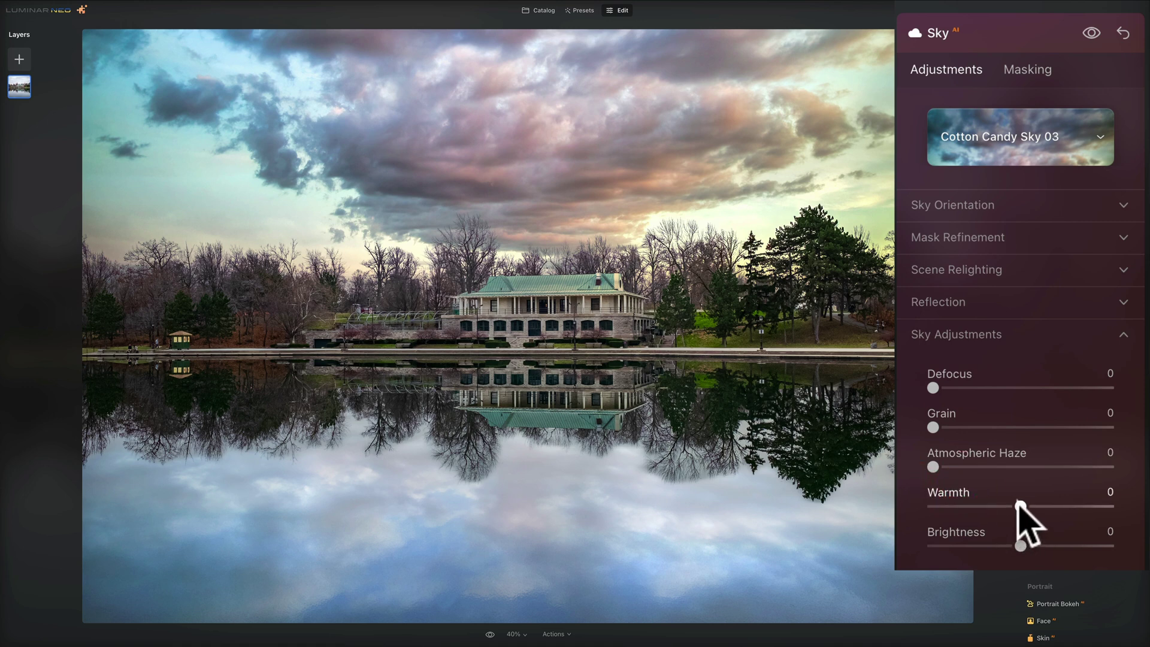
{"action": "left_click_drag", "start_coordinate": [1020, 505], "coordinate": [984, 505]}
{"action": "double_click", "coordinate": [985, 506]}
Test sky Brightness, reset it to 0, and close the Sky tool's options
{"action": "left_click_drag", "start_coordinate": [1020, 546], "coordinate": [1059, 545]}
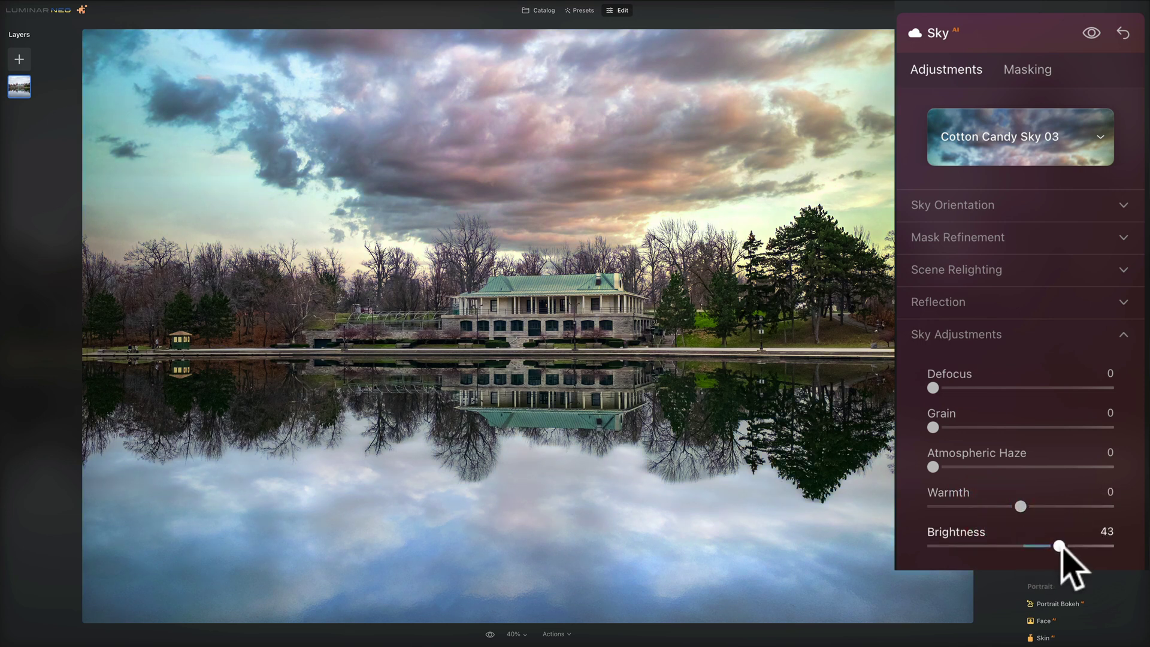
{"action": "left_click_drag", "start_coordinate": [1059, 546], "coordinate": [973, 544]}
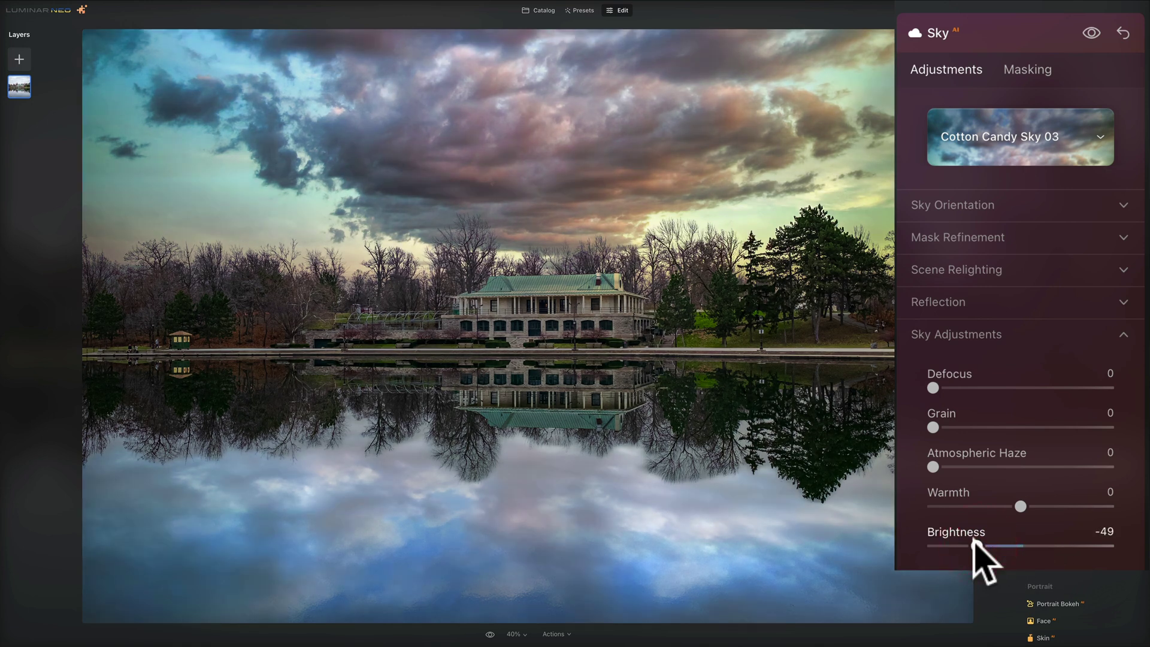
{"action": "double_click", "coordinate": [999, 545]}
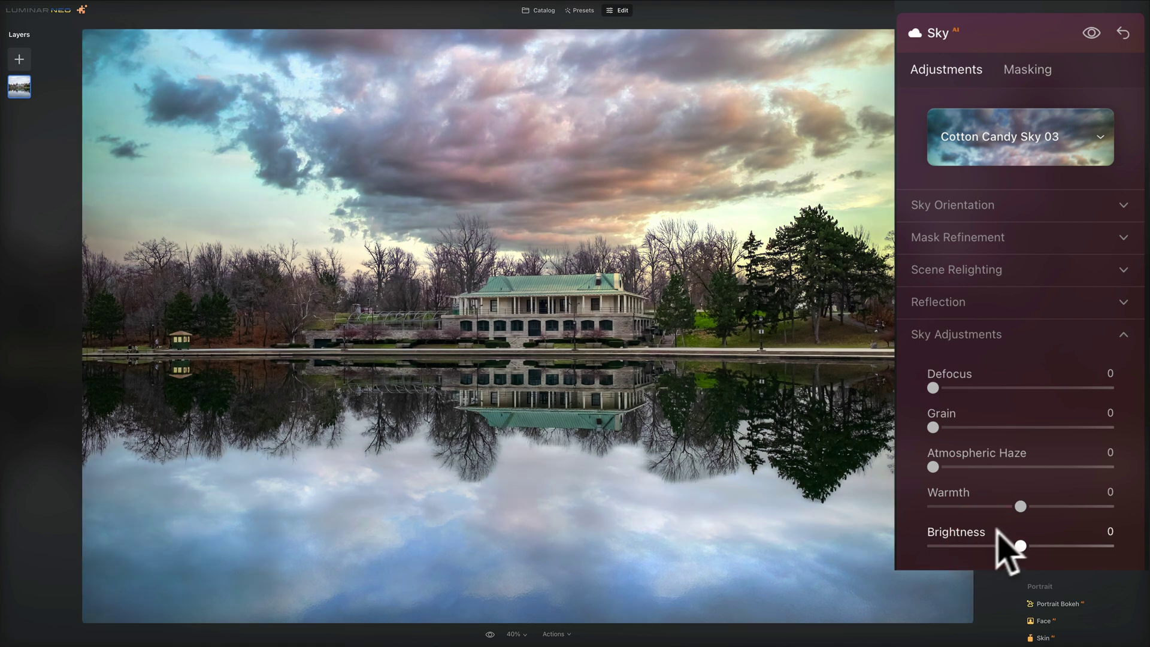
{"action": "left_click", "coordinate": [1071, 334]}
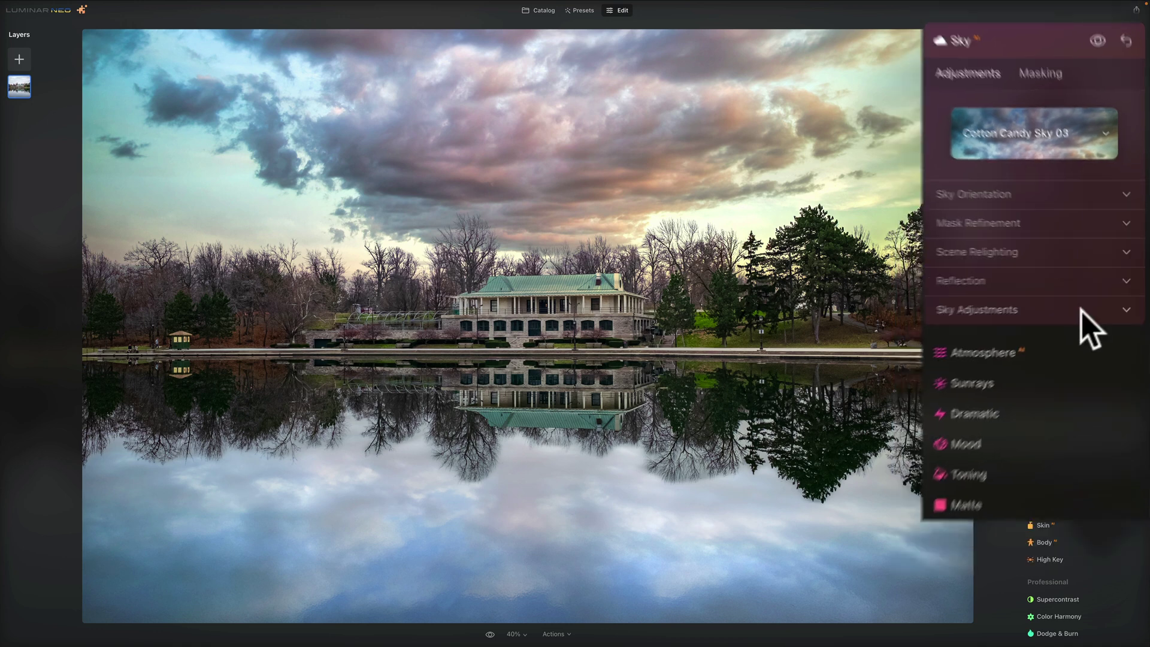
{"action": "left_click", "coordinate": [1089, 133]}
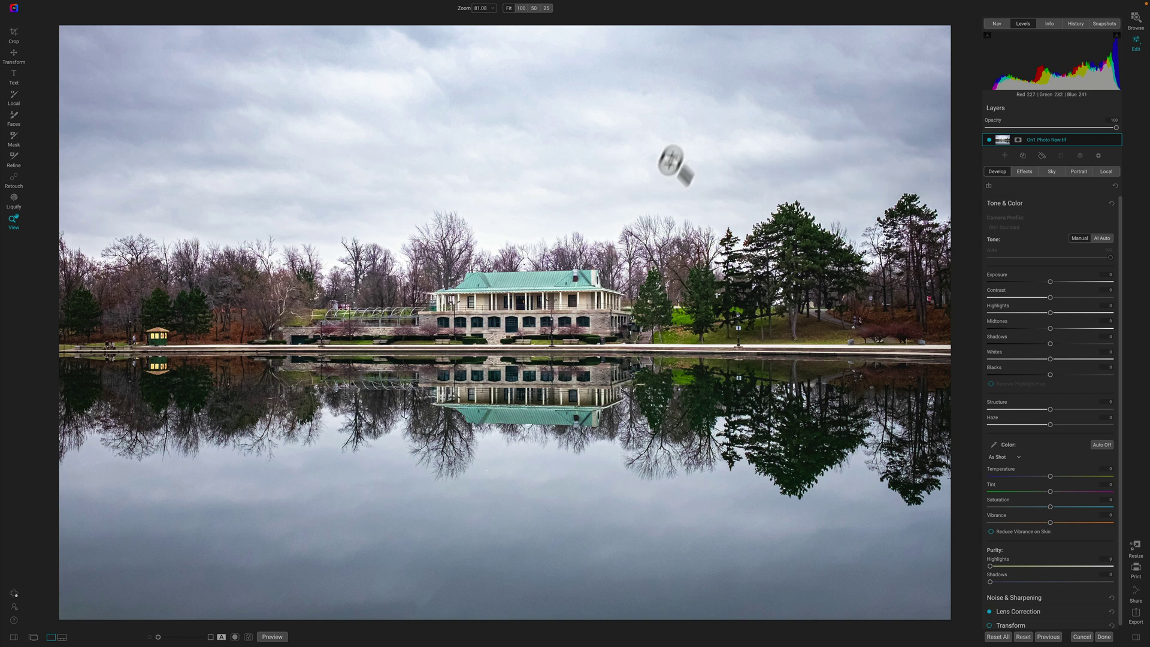
In Sky Swap AI, choose the Cotton Candy Skies category and apply Cotton Candy Sky 03
{"action": "left_click", "coordinate": [1040, 171]}
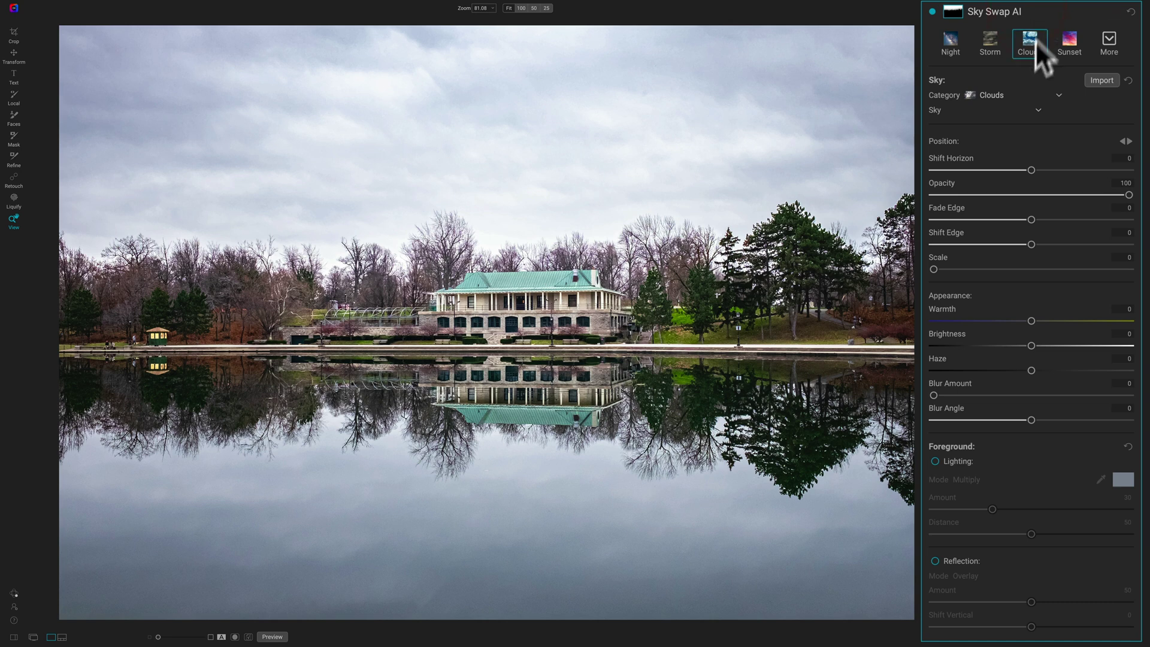
{"action": "left_click", "coordinate": [989, 93]}
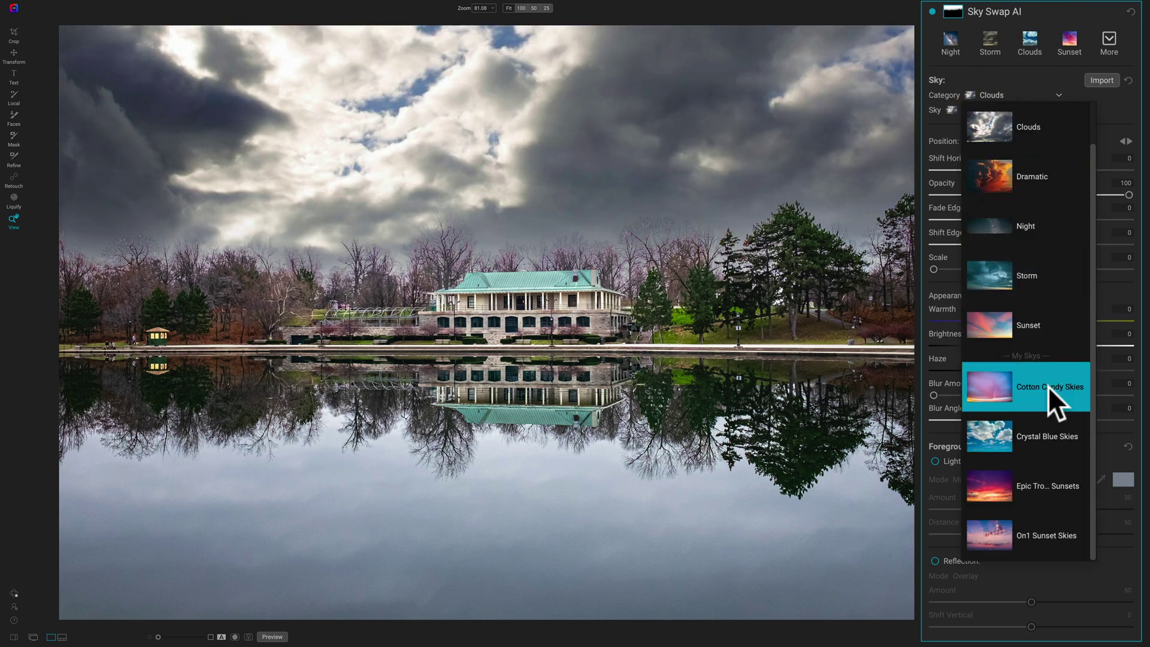
{"action": "left_click", "coordinate": [1048, 386]}
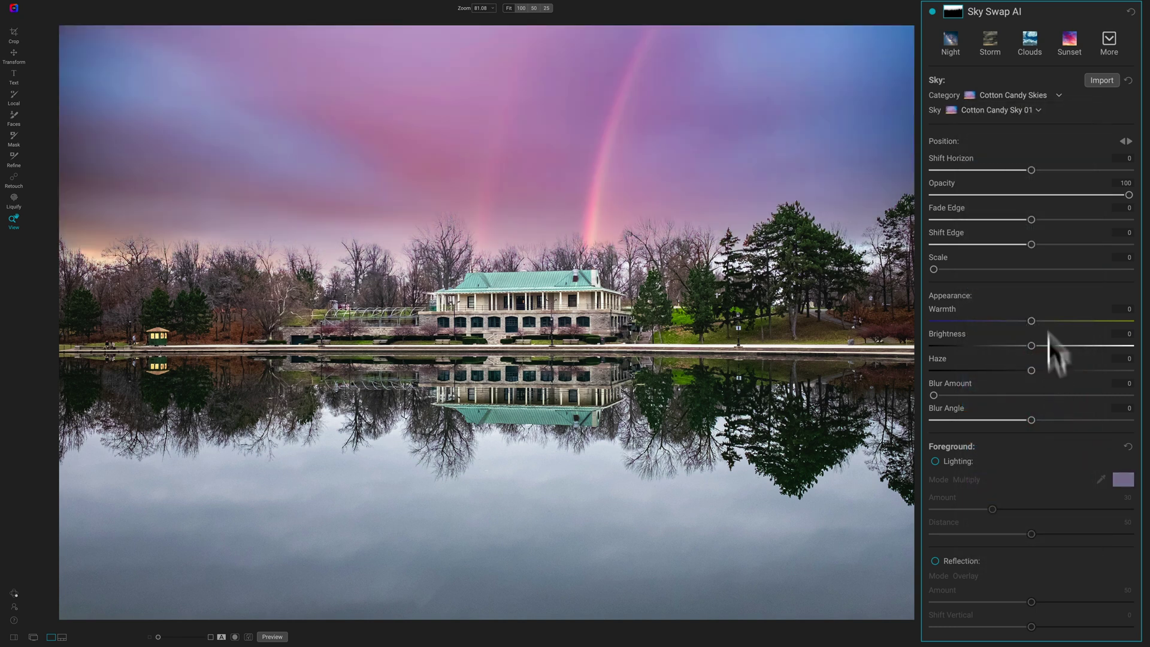
{"action": "left_click", "coordinate": [1023, 110]}
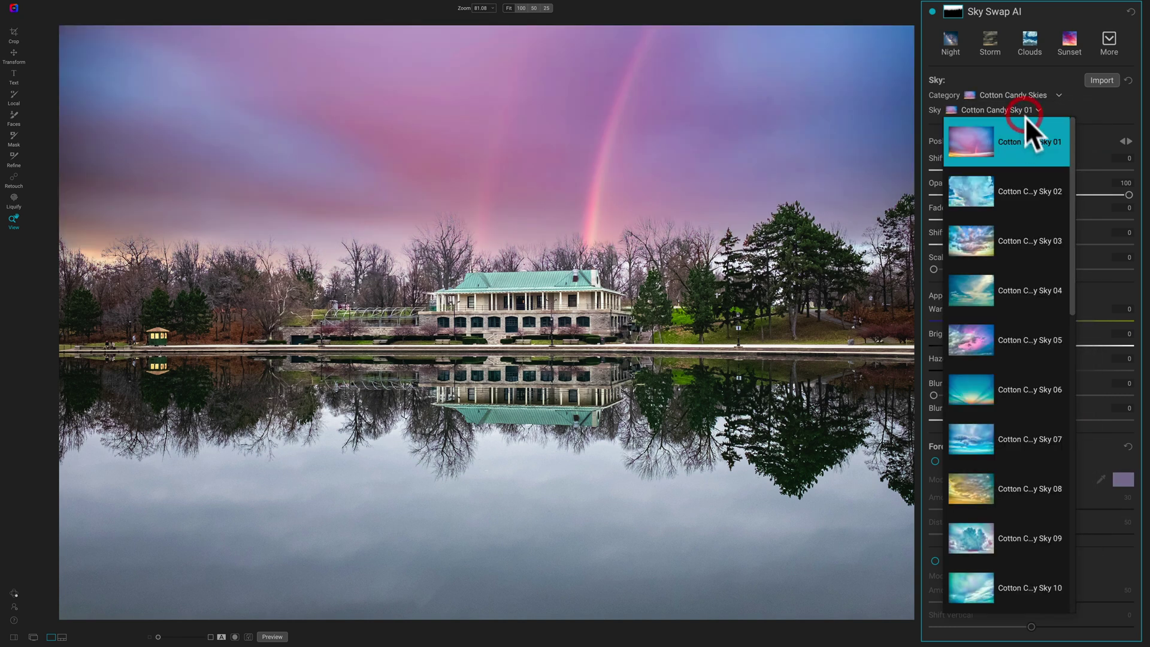
{"action": "left_click", "coordinate": [1029, 239]}
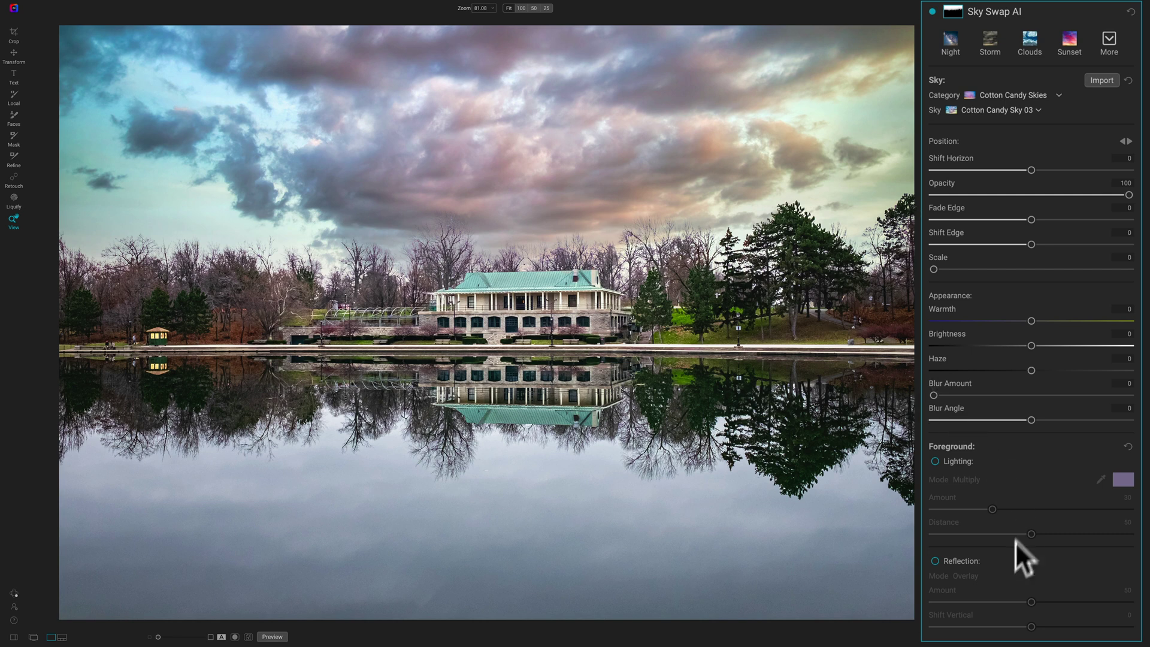
Turn on the lake reflection at Amount 100 with Shift Vertical about -9
{"action": "left_click", "coordinate": [934, 561]}
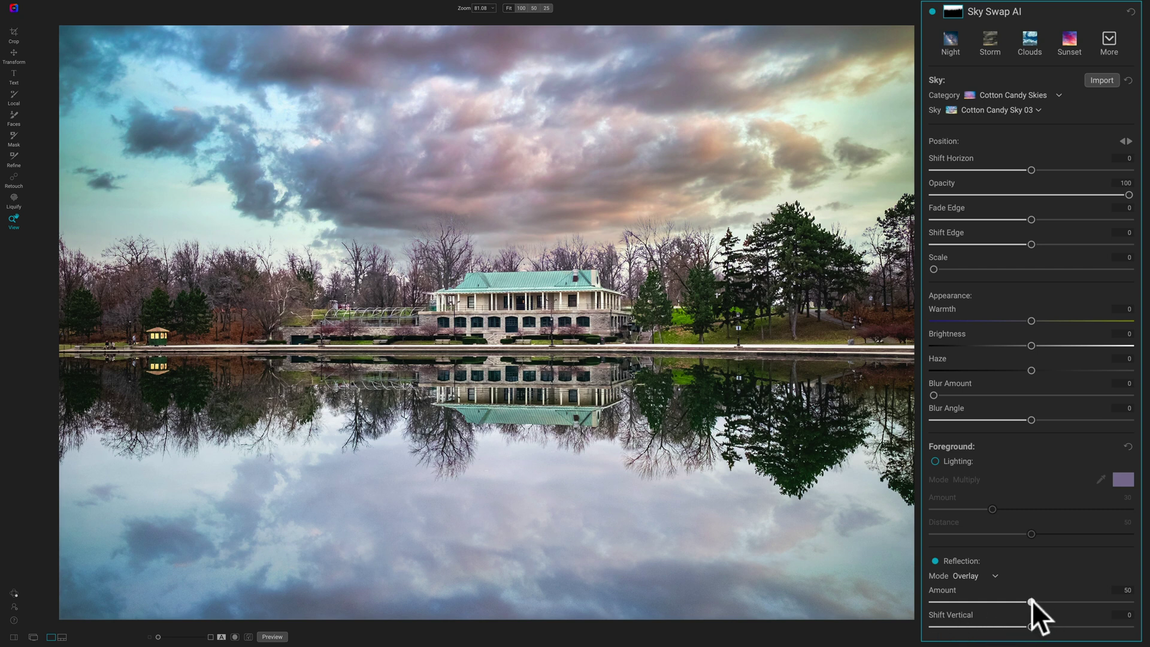
{"action": "left_click_drag", "start_coordinate": [1031, 601], "coordinate": [1145, 606]}
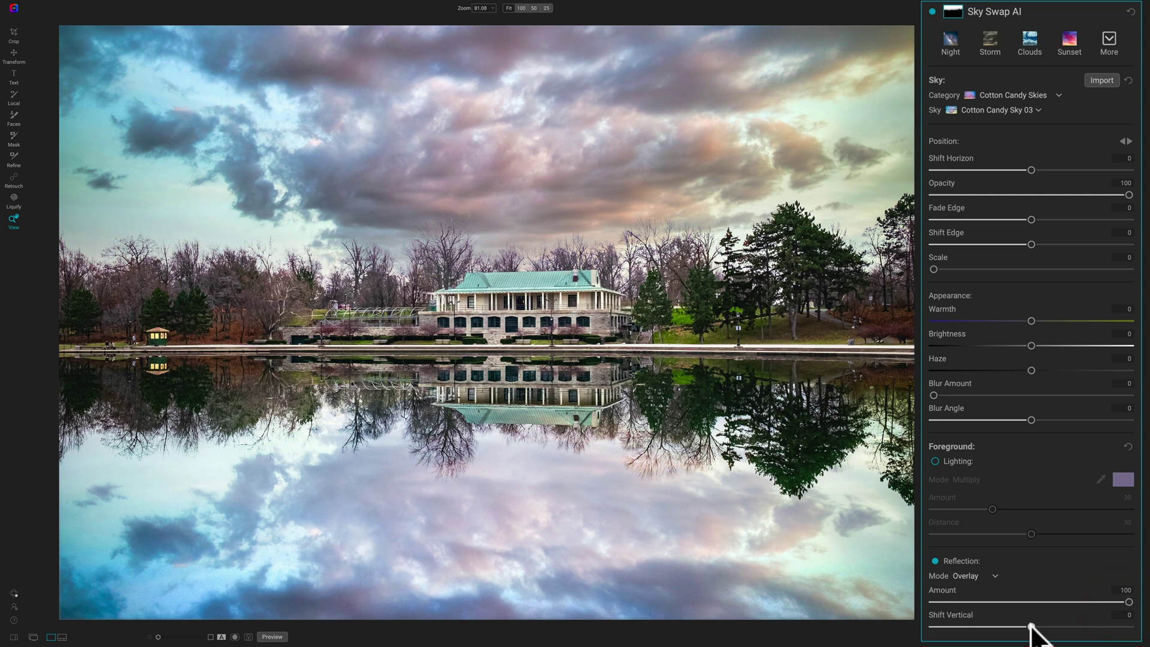
{"action": "left_click_drag", "start_coordinate": [1031, 626], "coordinate": [1019, 626]}
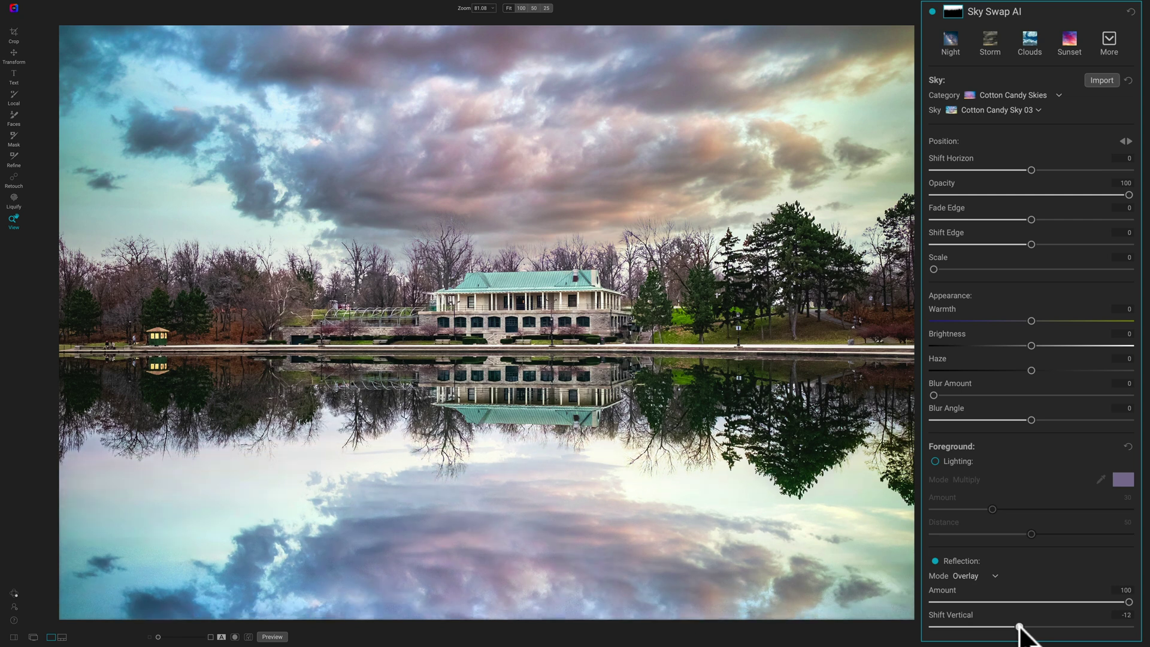
{"action": "mouse_move", "coordinate": [1019, 626]}
{"action": "left_mouse_down"}
{"action": "mouse_move", "coordinate": [1038, 626]}
{"action": "mouse_move", "coordinate": [1021, 626]}
{"action": "left_mouse_up"}
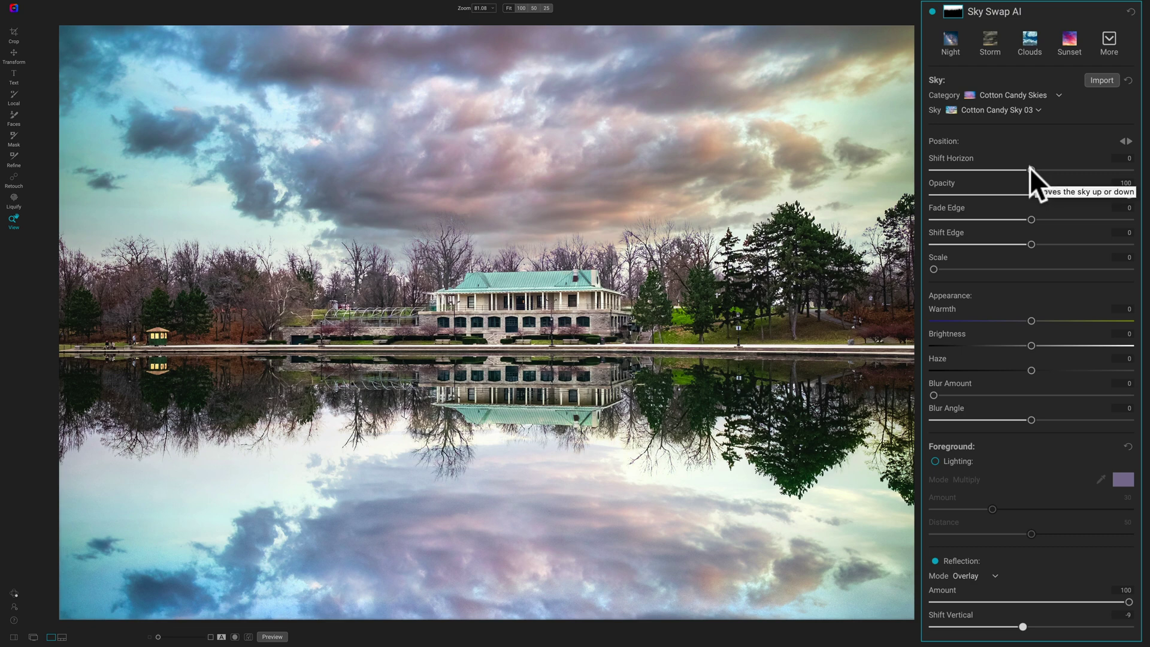
Set Shift Horizon 7, Fade Edge -5 and Shift Edge 57 after testing Opacity and Scale
{"action": "mouse_move", "coordinate": [1029, 167]}
{"action": "left_mouse_down"}
{"action": "mouse_move", "coordinate": [1058, 170]}
{"action": "mouse_move", "coordinate": [1037, 171]}
{"action": "left_mouse_up"}
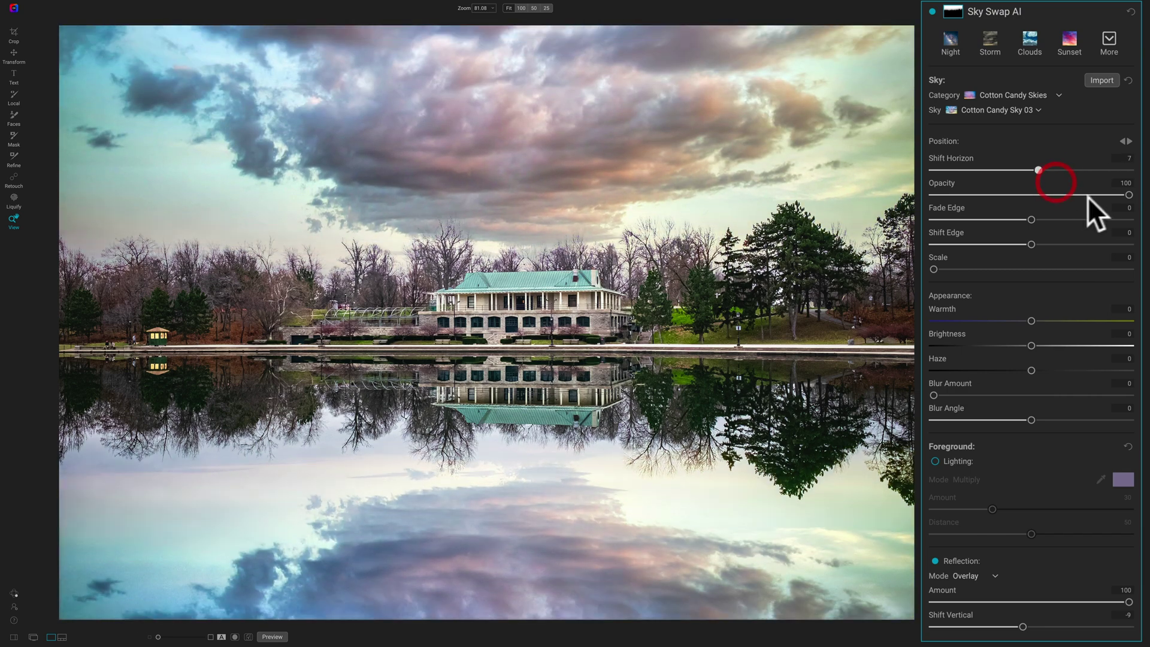
{"action": "mouse_move", "coordinate": [1126, 193]}
{"action": "left_mouse_down"}
{"action": "mouse_move", "coordinate": [1040, 192]}
{"action": "mouse_move", "coordinate": [1143, 195]}
{"action": "left_mouse_up"}
{"action": "mouse_move", "coordinate": [1030, 219]}
{"action": "left_mouse_down"}
{"action": "mouse_move", "coordinate": [1104, 221]}
{"action": "mouse_move", "coordinate": [922, 219]}
{"action": "mouse_move", "coordinate": [1014, 223]}
{"action": "left_mouse_up"}
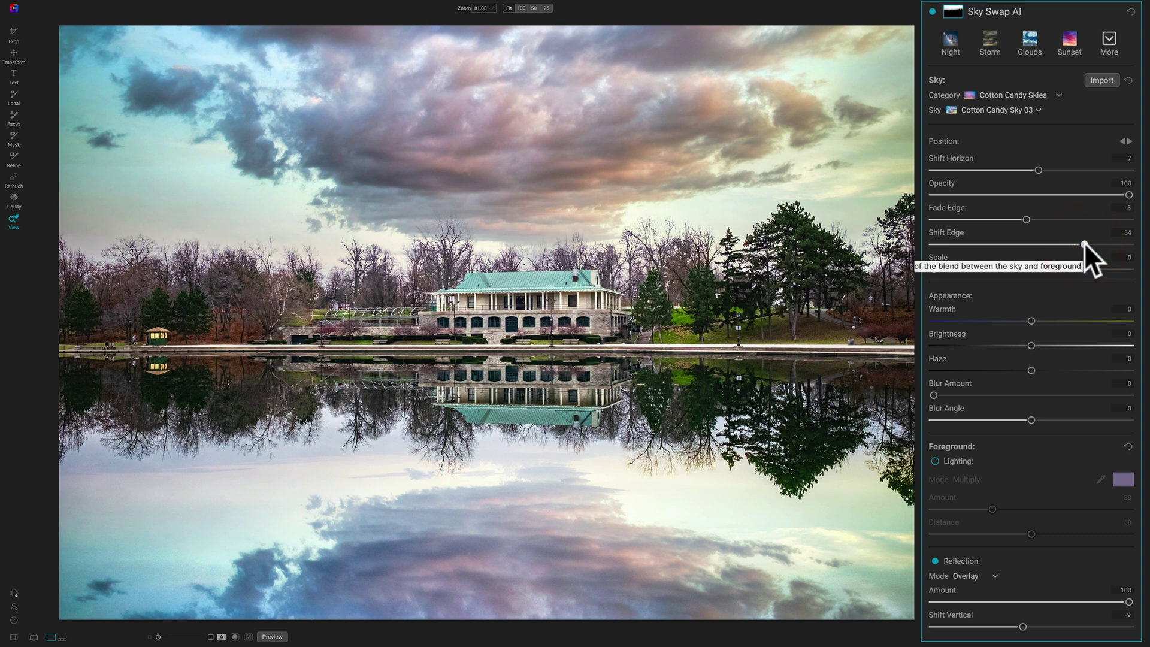
{"action": "left_click_drag", "start_coordinate": [995, 245], "coordinate": [1086, 244]}
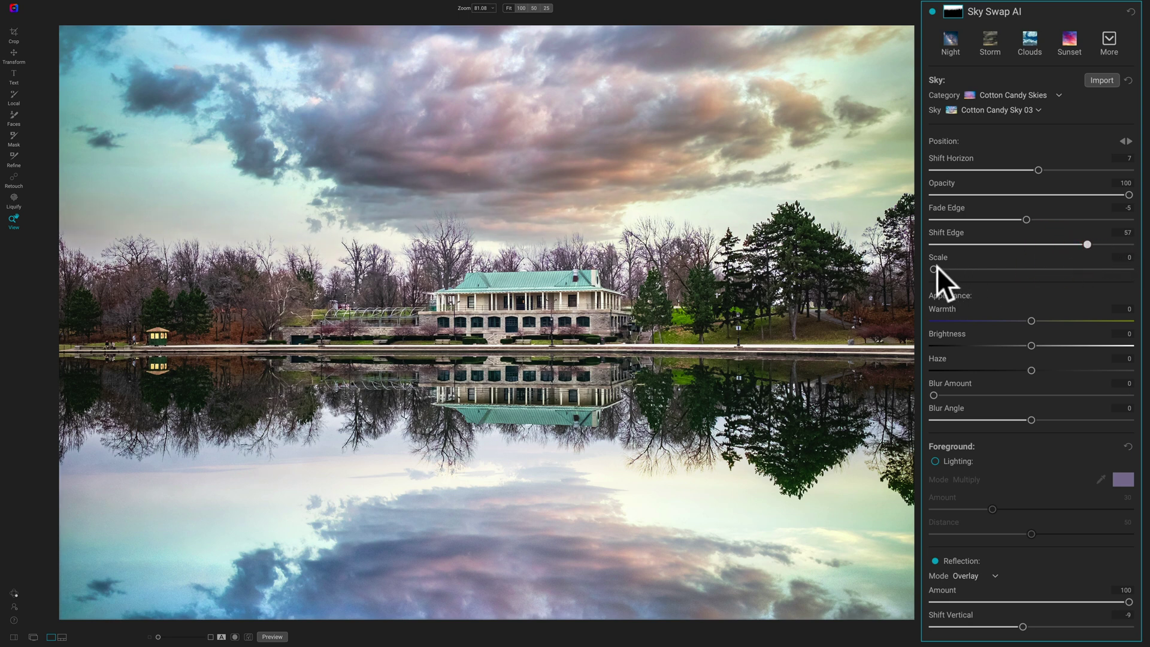
{"action": "mouse_move", "coordinate": [937, 267]}
{"action": "left_mouse_down"}
{"action": "mouse_move", "coordinate": [979, 269]}
{"action": "mouse_move", "coordinate": [933, 270]}
{"action": "left_mouse_up"}
Try the sky Warmth, Brightness and Haze sliders, returning each to neutral
{"action": "left_click_drag", "start_coordinate": [1071, 322], "coordinate": [970, 321]}
{"action": "double_click", "coordinate": [969, 321]}
{"action": "left_click_drag", "start_coordinate": [1029, 345], "coordinate": [1065, 349]}
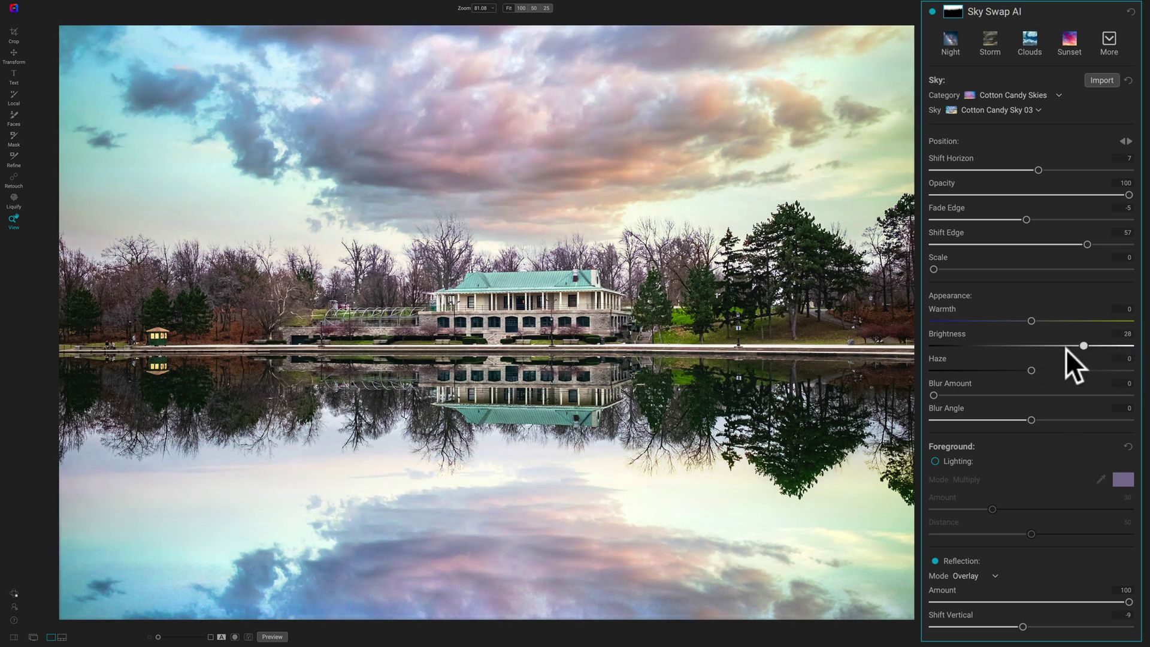
{"action": "double_click", "coordinate": [1053, 345]}
{"action": "left_click_drag", "start_coordinate": [1029, 368], "coordinate": [998, 367]}
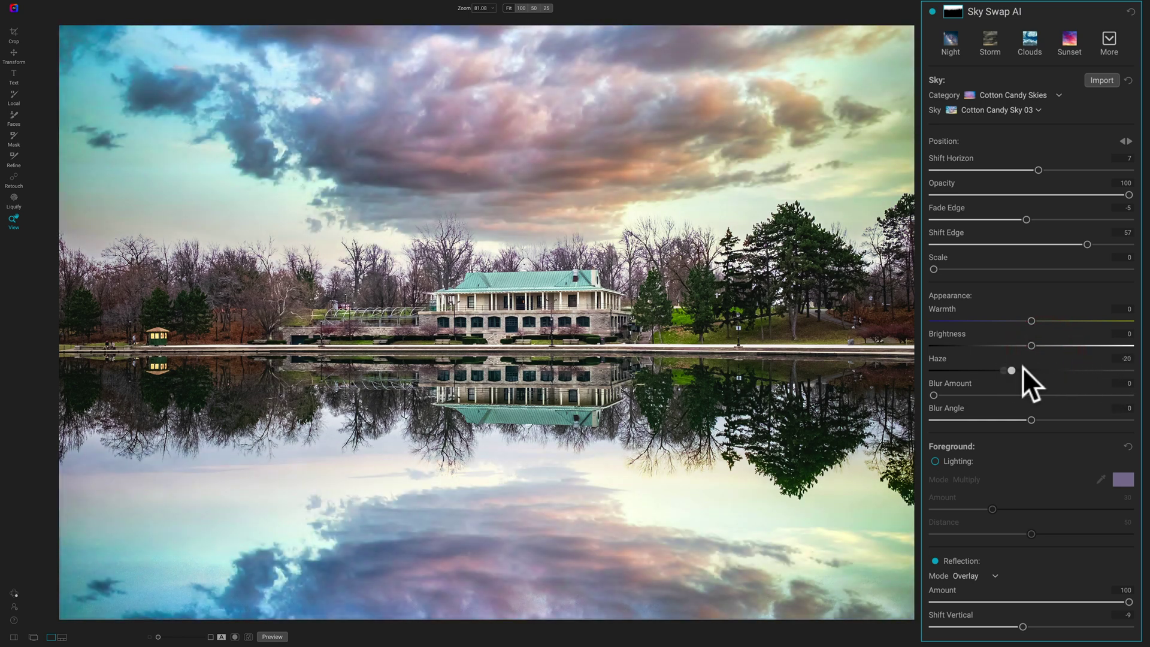
{"action": "left_click", "coordinate": [1023, 367]}
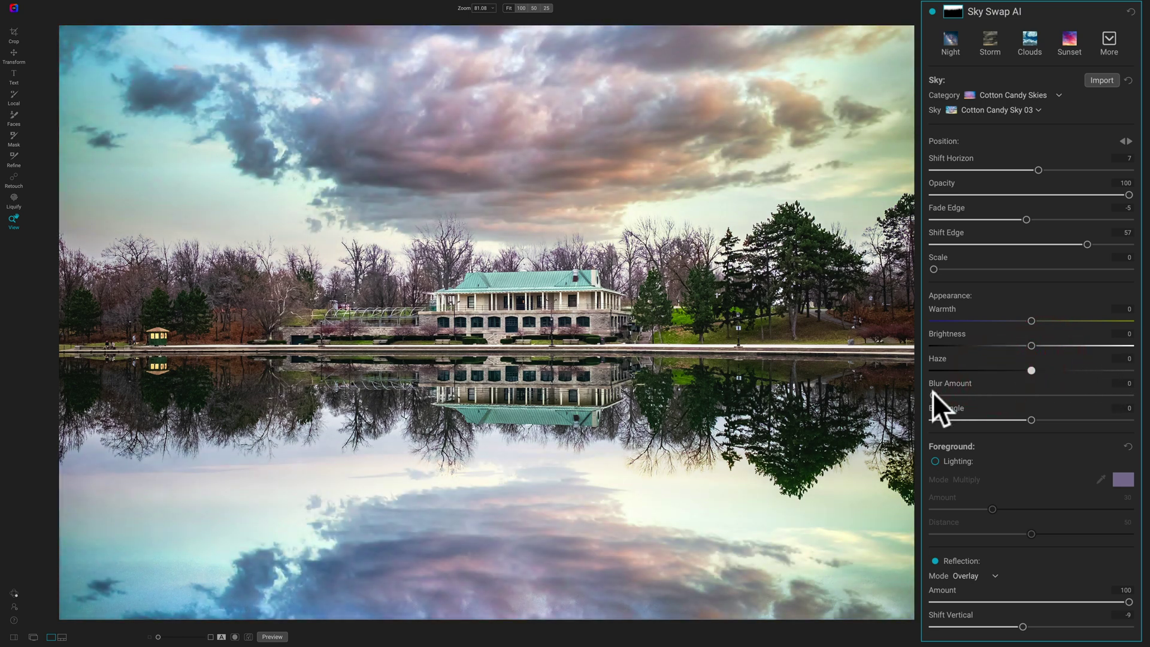
Give the replacement sky a strong streaked blur with Blur Amount 72
{"action": "left_click_drag", "start_coordinate": [932, 392], "coordinate": [1003, 395]}
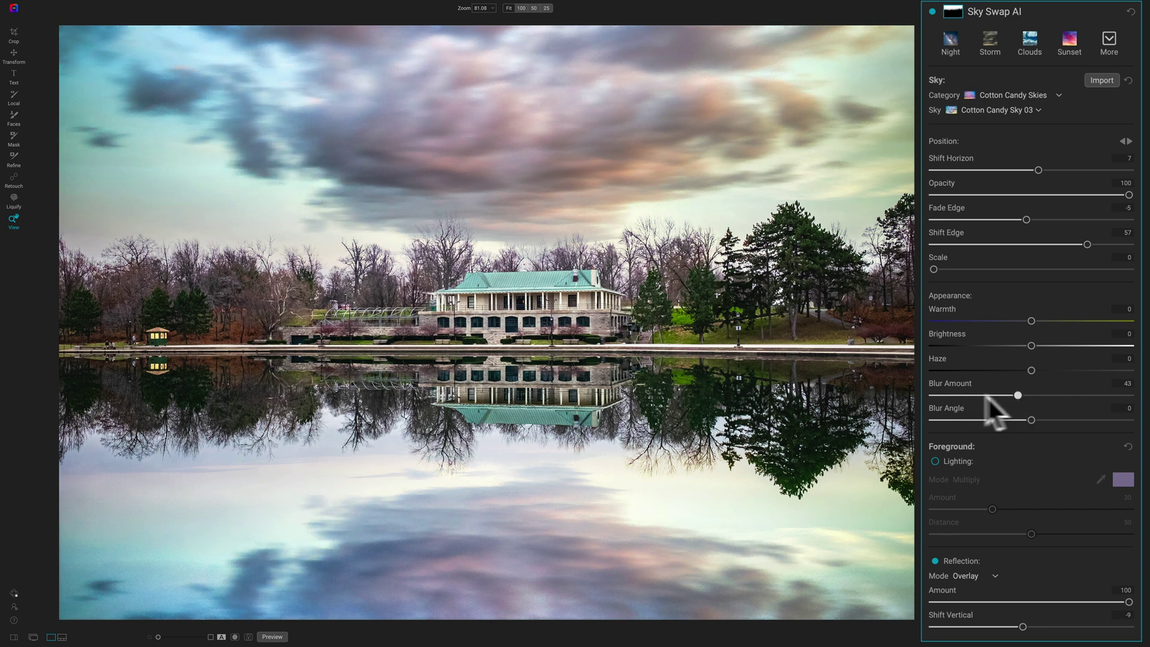
{"action": "left_click", "coordinate": [933, 395]}
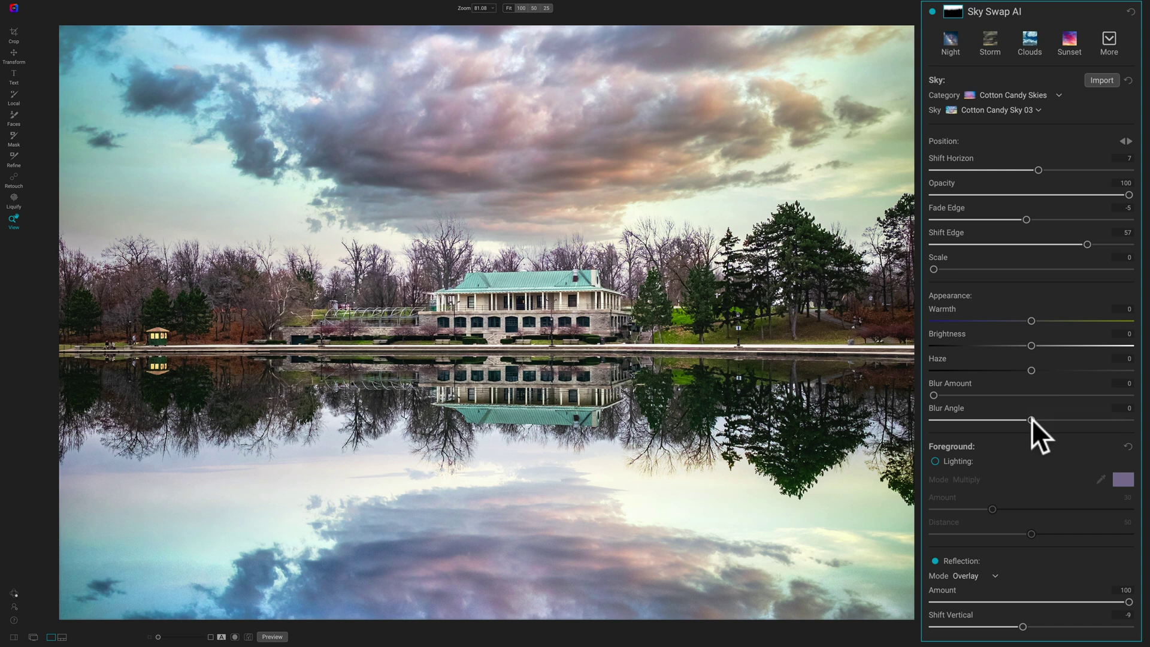
{"action": "left_click_drag", "start_coordinate": [934, 396], "coordinate": [1032, 418]}
Reset the sky blur, try then disable Foreground Lighting, and nudge reflection Shift Vertical to -7
{"action": "left_click", "coordinate": [1074, 392]}
{"action": "double_click", "coordinate": [1065, 394]}
{"action": "left_click", "coordinate": [935, 460]}
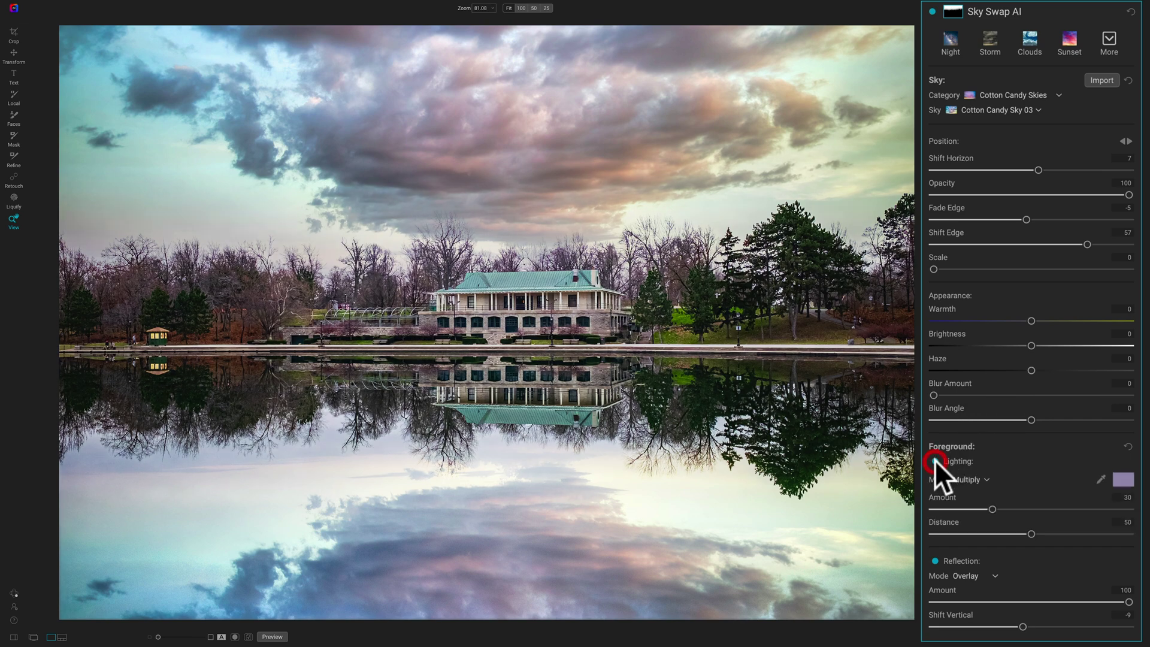
{"action": "left_click_drag", "start_coordinate": [993, 507], "coordinate": [1024, 512]}
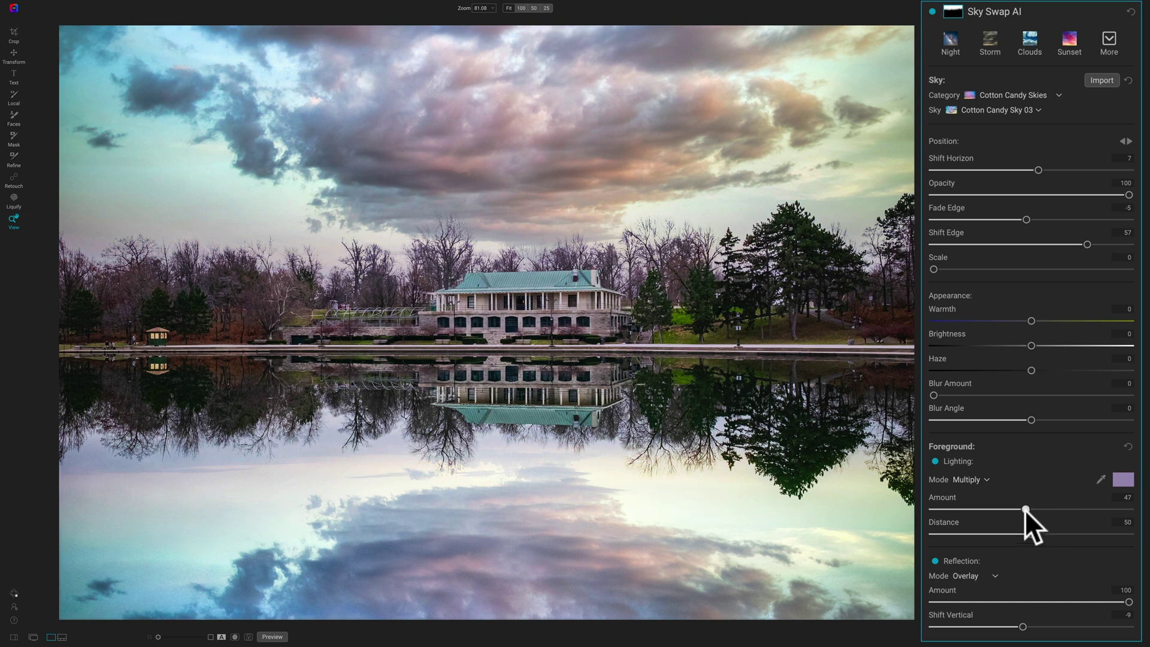
{"action": "double_click", "coordinate": [1025, 508]}
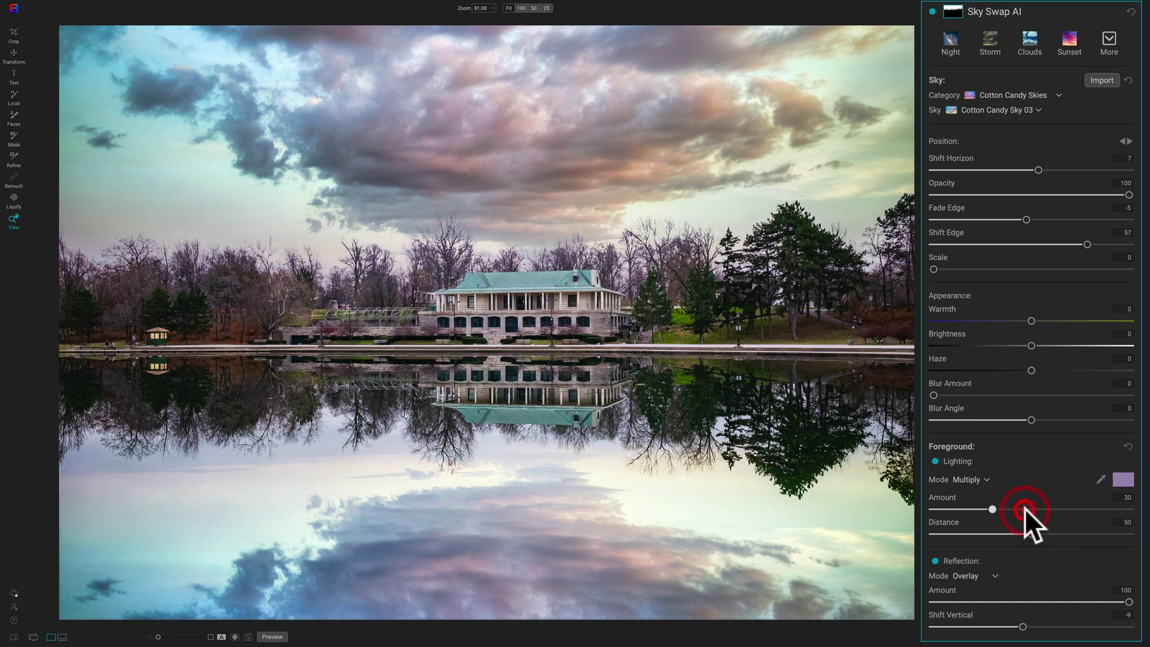
{"action": "left_click", "coordinate": [933, 460]}
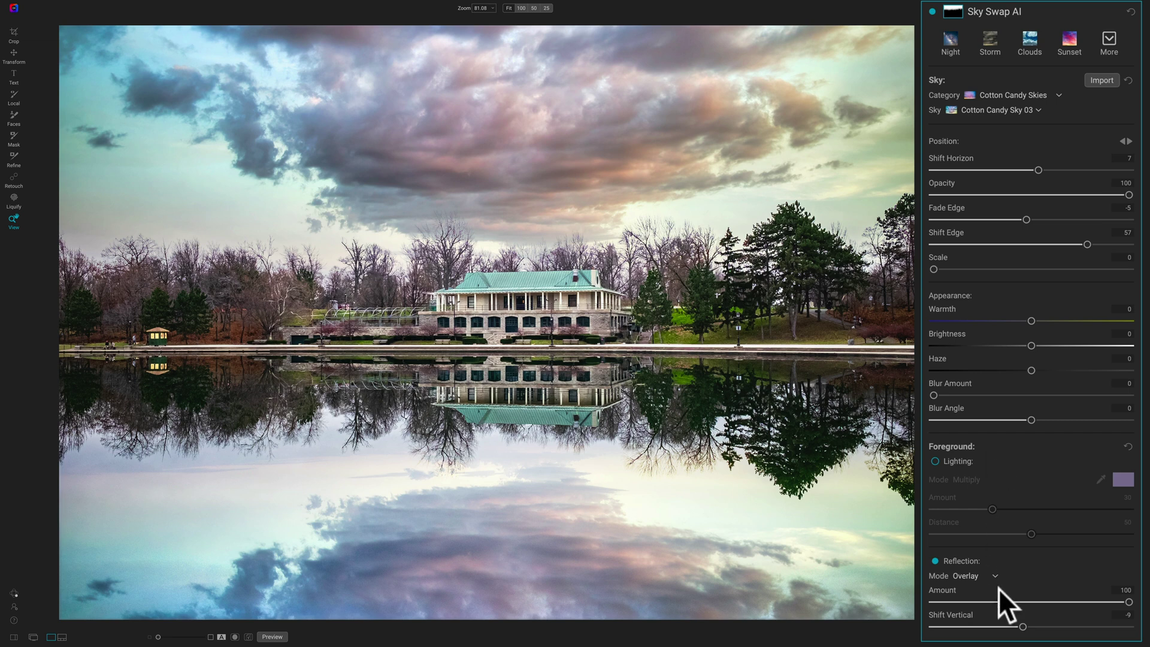
{"action": "left_click_drag", "start_coordinate": [1022, 626], "coordinate": [1023, 626]}
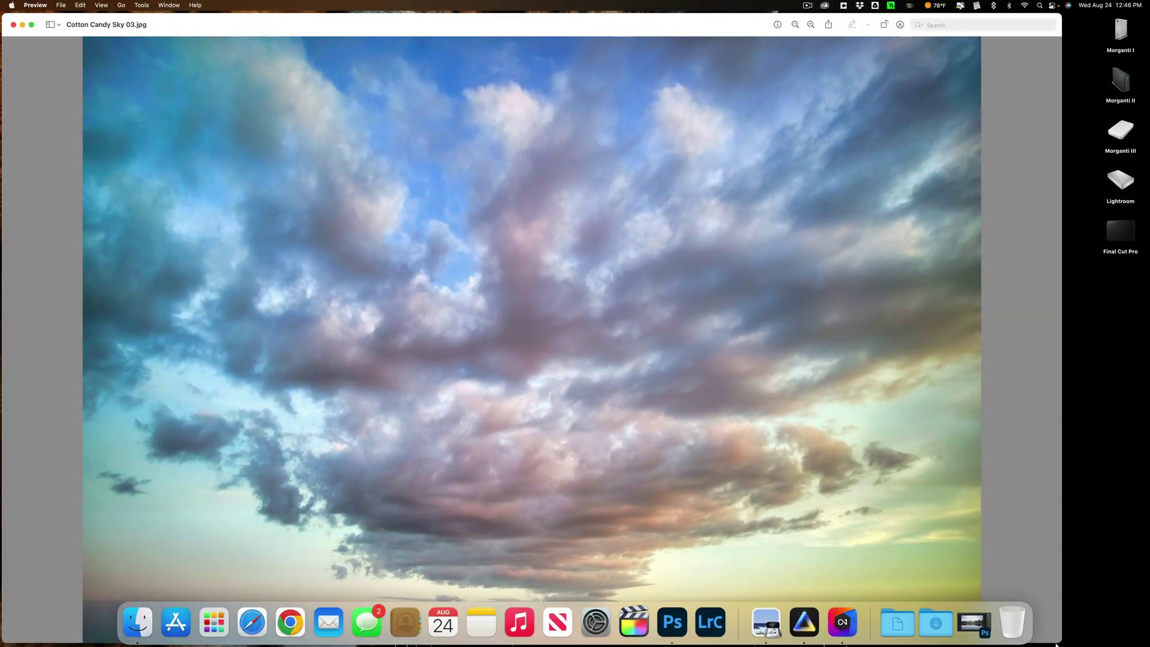
Leave Preview for Photoshop, where the original overcast pavilion photo is open
{"action": "left_click", "coordinate": [985, 625]}
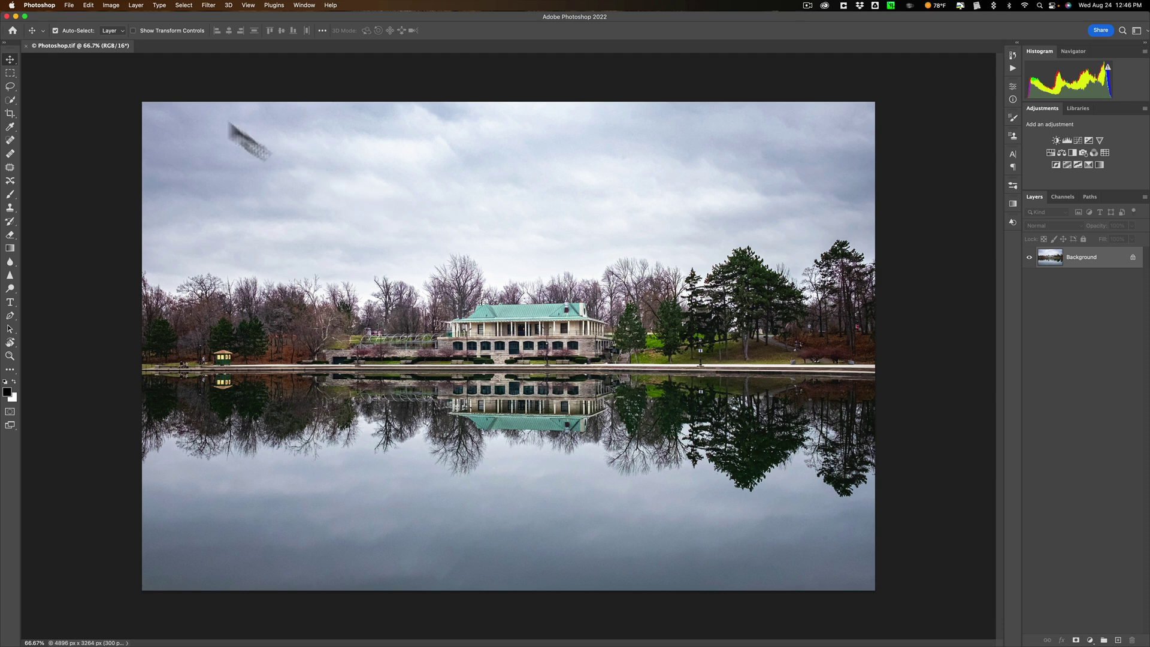
Choose Edit > Sky Replacement on the pavilion photo
{"action": "left_click", "coordinate": [88, 5]}
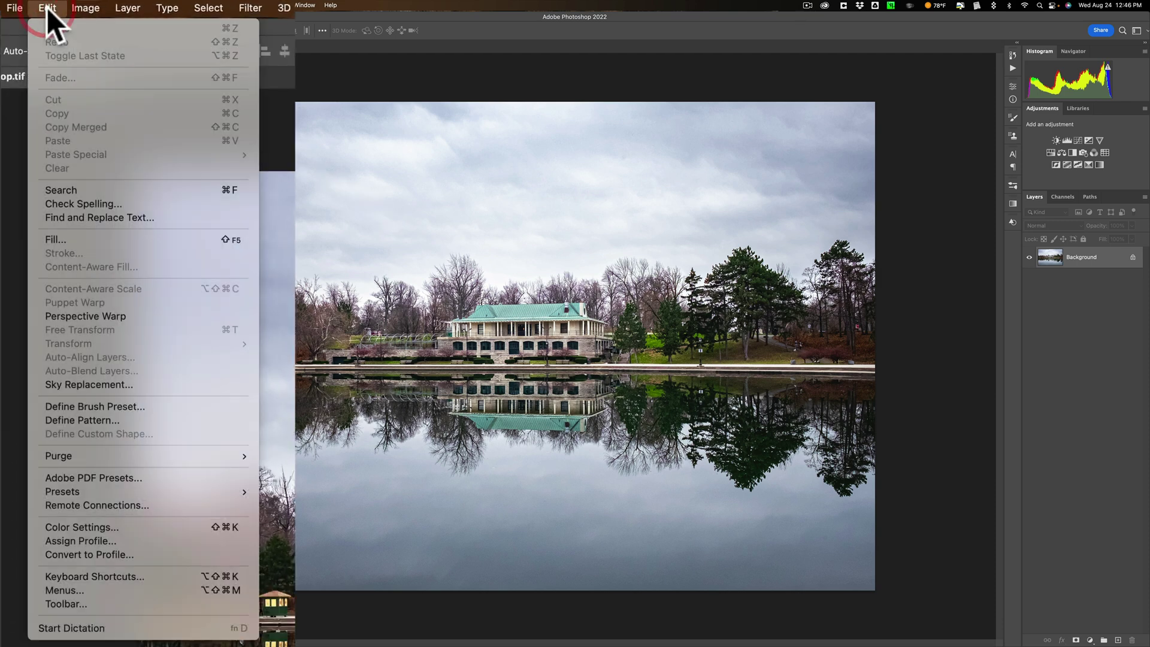
{"action": "left_click", "coordinate": [93, 383]}
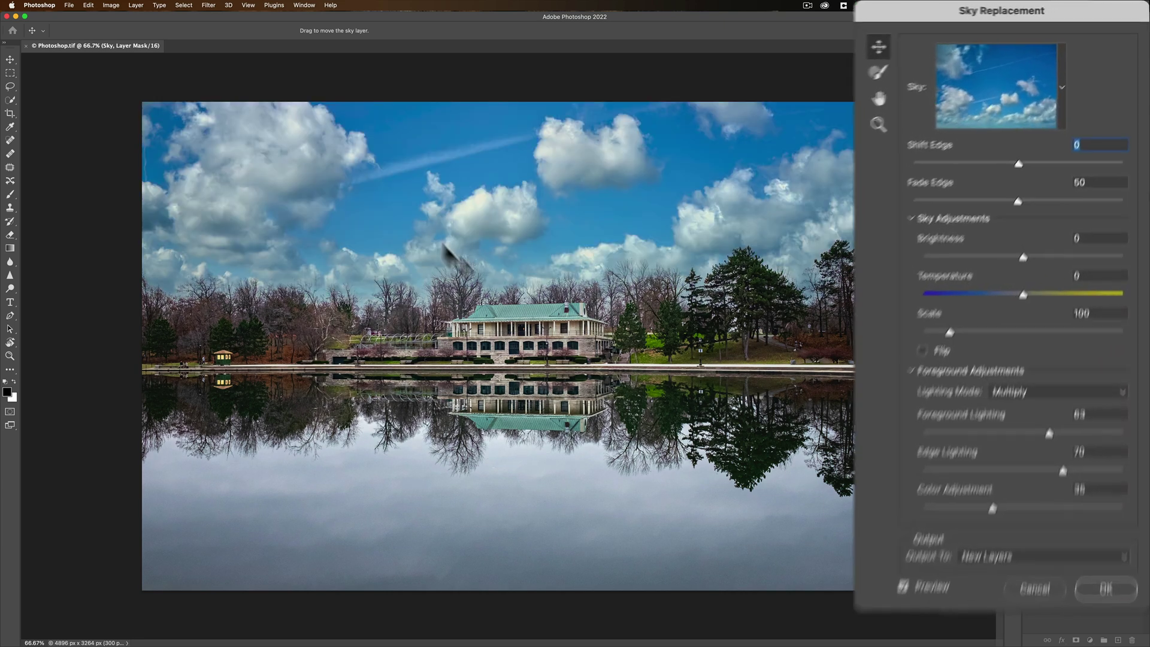
Pick the pink-cloud sky from the Cotton Candy preset folder in Sky Replacement
{"action": "left_click", "coordinate": [1061, 90]}
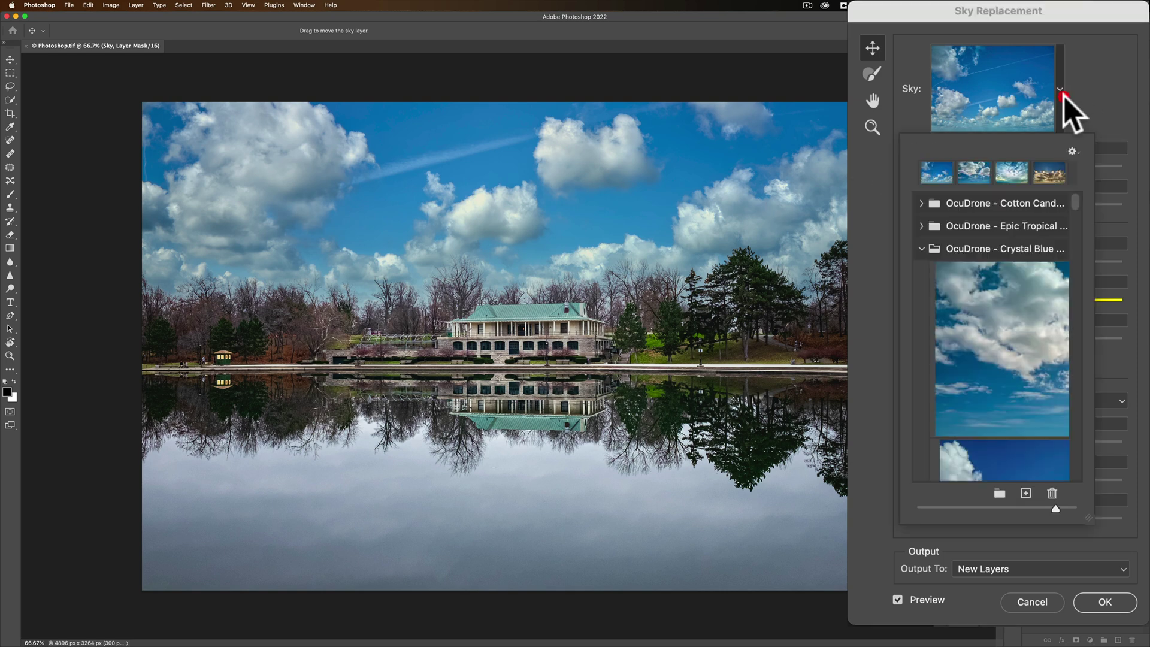
{"action": "left_click", "coordinate": [921, 249]}
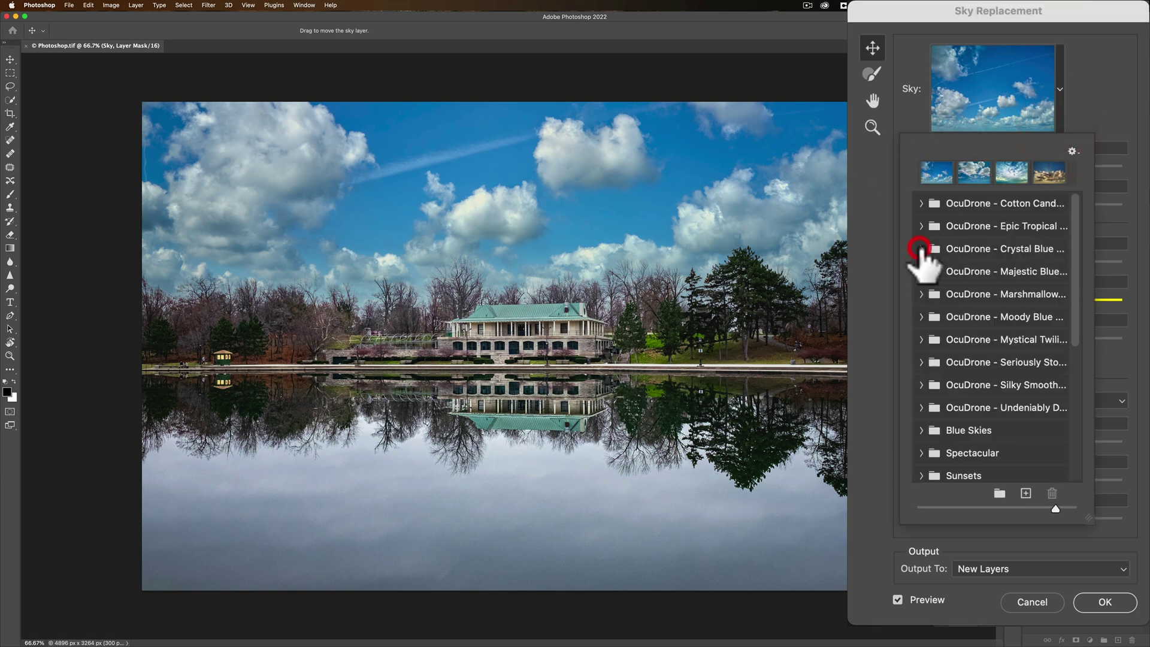
{"action": "left_click", "coordinate": [921, 203]}
{"action": "scroll", "coordinate": [994, 282], "scroll_direction": "down", "scroll_amount": 15}
{"action": "scroll", "coordinate": [994, 278], "scroll_direction": "up", "scroll_amount": 5}
{"action": "scroll", "coordinate": [995, 280], "scroll_direction": "up", "scroll_amount": 10}
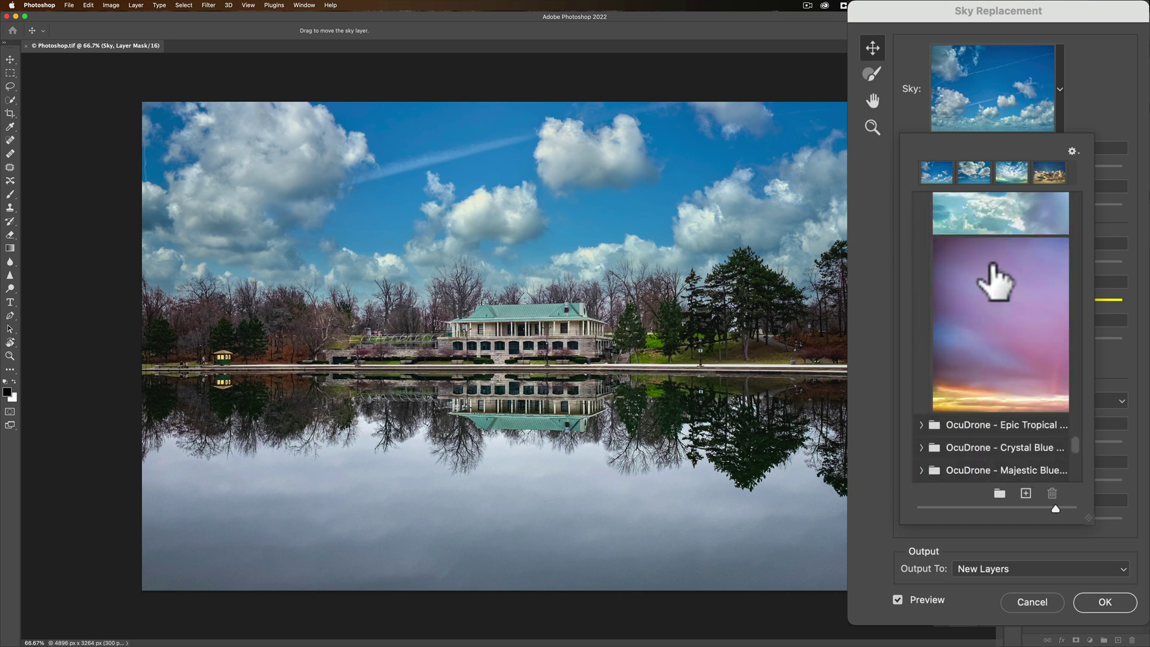
{"action": "scroll", "coordinate": [995, 281], "scroll_direction": "up", "scroll_amount": 3}
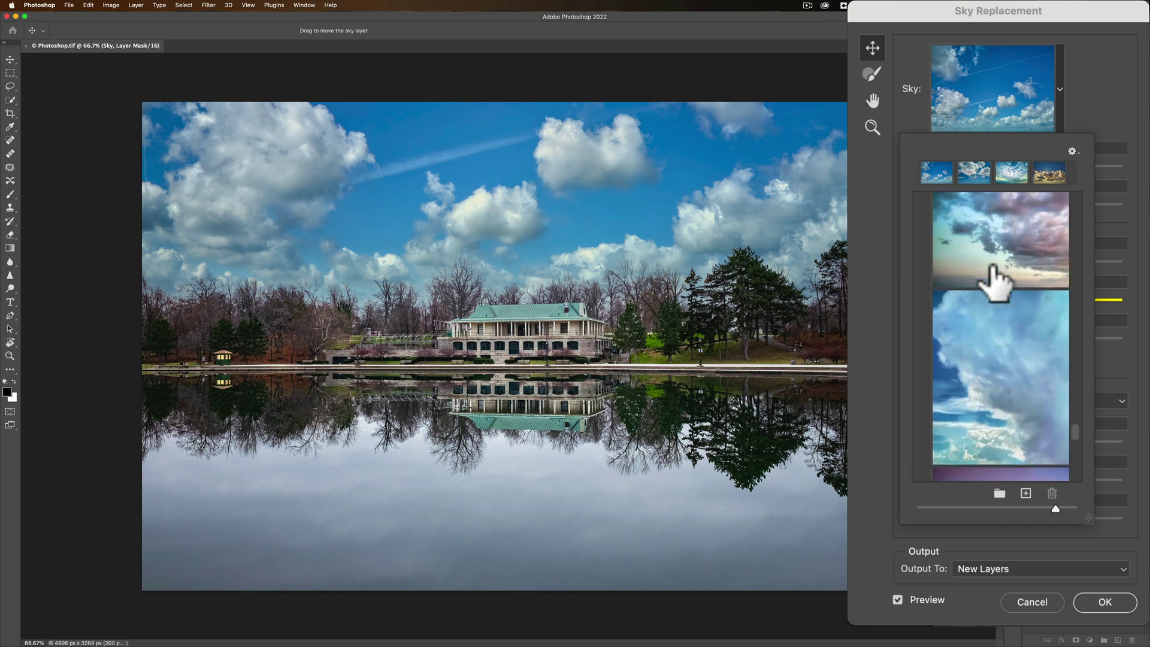
{"action": "left_click", "coordinate": [994, 250]}
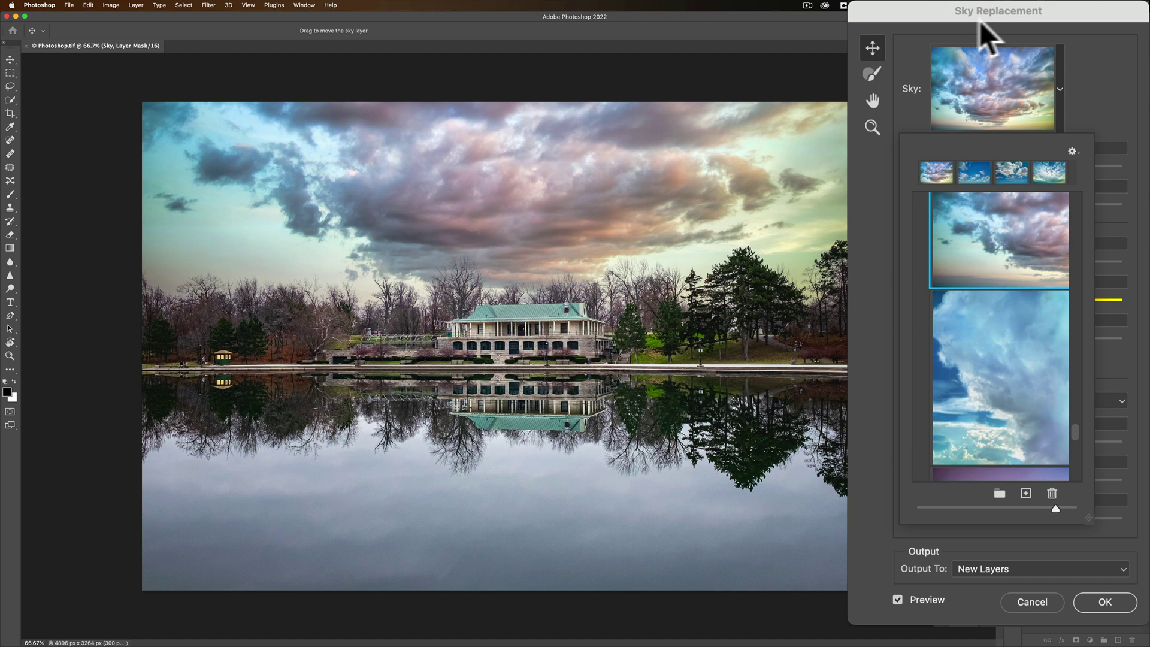
{"action": "left_click", "coordinate": [1075, 99]}
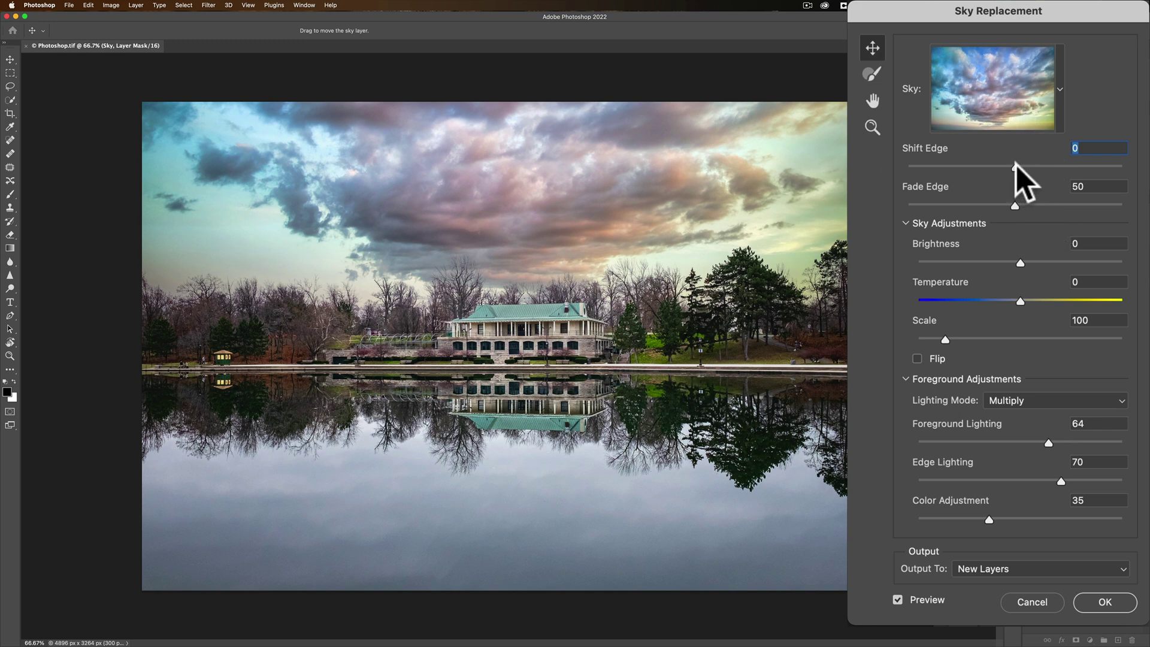
Set Sky Replacement Shift Edge to -67 and Fade Edge to 39
{"action": "left_click_drag", "start_coordinate": [1015, 167], "coordinate": [1059, 168]}
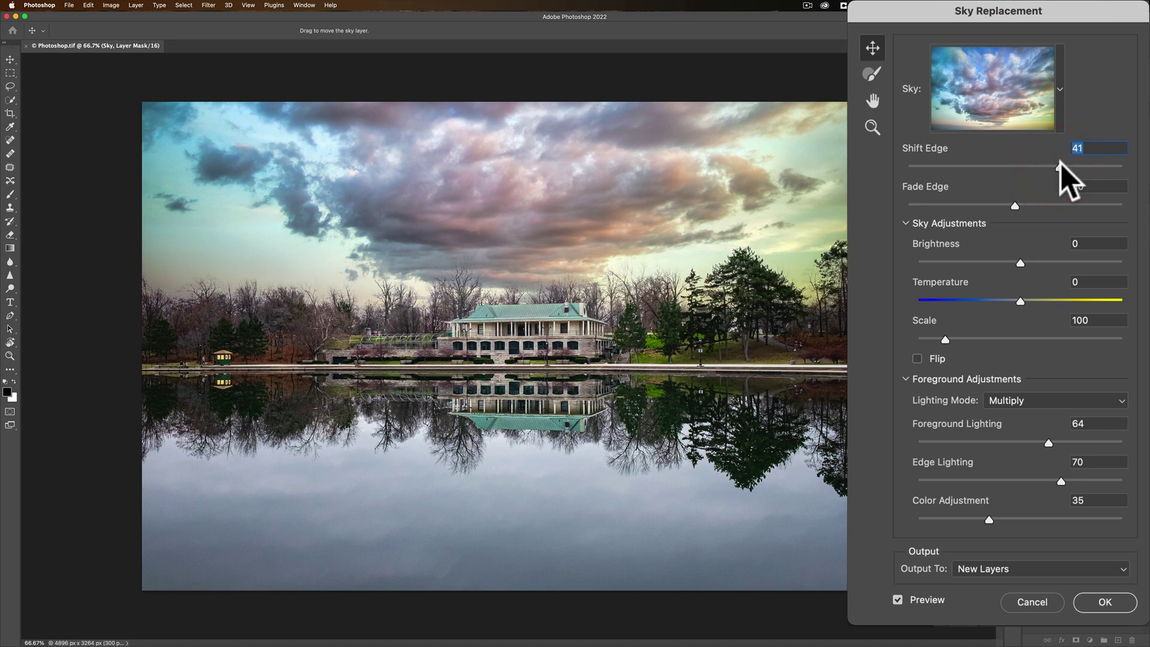
{"action": "left_click_drag", "start_coordinate": [1083, 167], "coordinate": [942, 169]}
{"action": "left_click_drag", "start_coordinate": [1015, 205], "coordinate": [1012, 205]}
{"action": "left_click_drag", "start_coordinate": [1114, 205], "coordinate": [991, 207]}
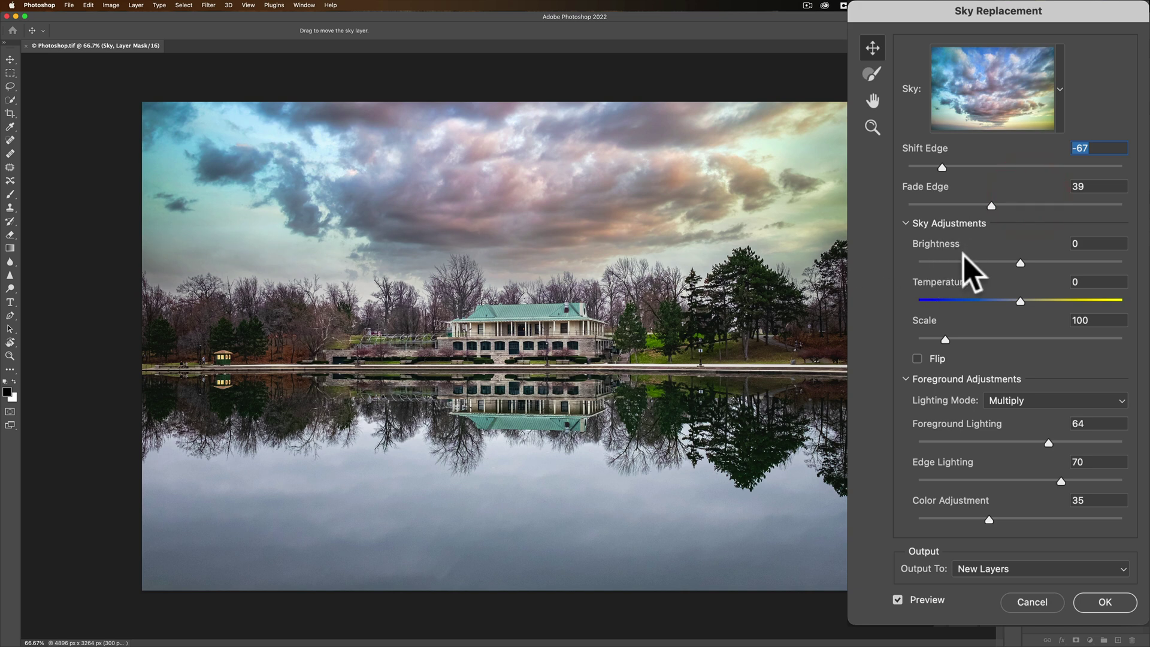
Try sky Brightness changes, return it to 0, and warm Temperature to 35
{"action": "left_click_drag", "start_coordinate": [1020, 261], "coordinate": [984, 262]}
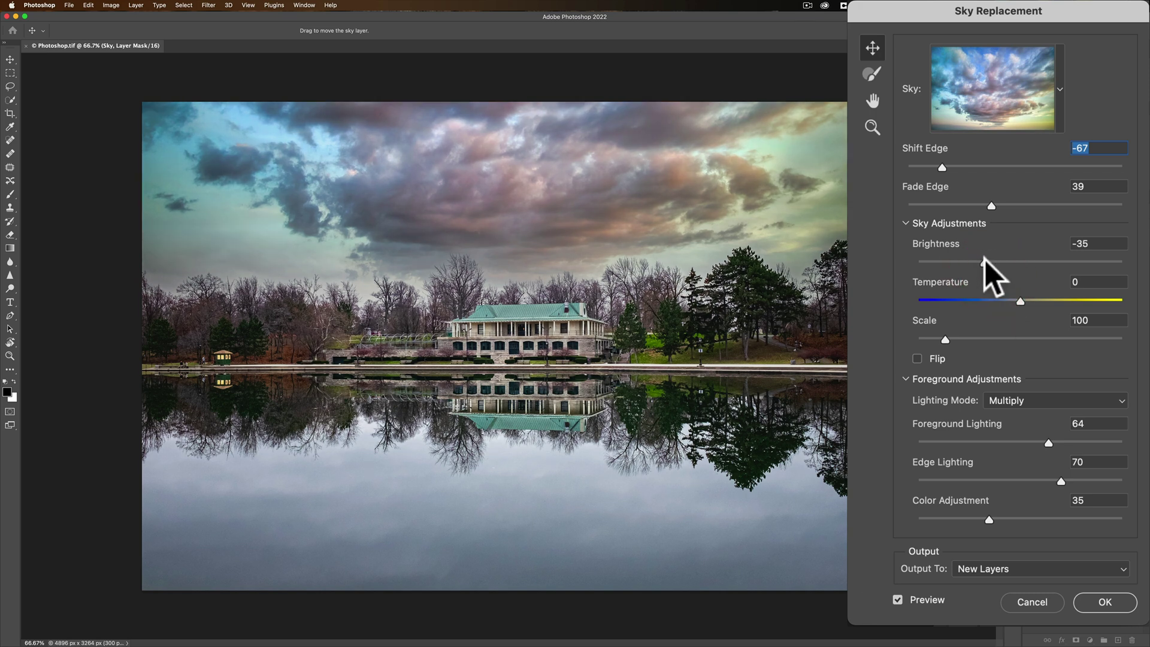
{"action": "left_click", "coordinate": [952, 250]}
{"action": "left_click", "coordinate": [925, 245]}
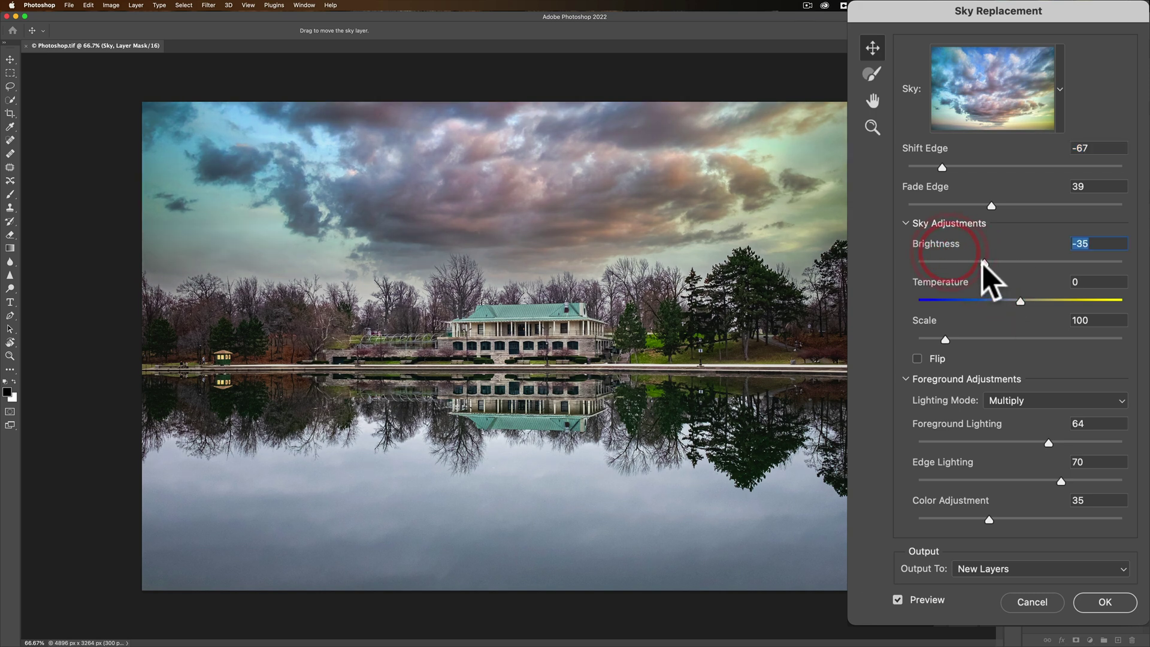
{"action": "left_click_drag", "start_coordinate": [985, 262], "coordinate": [937, 251]}
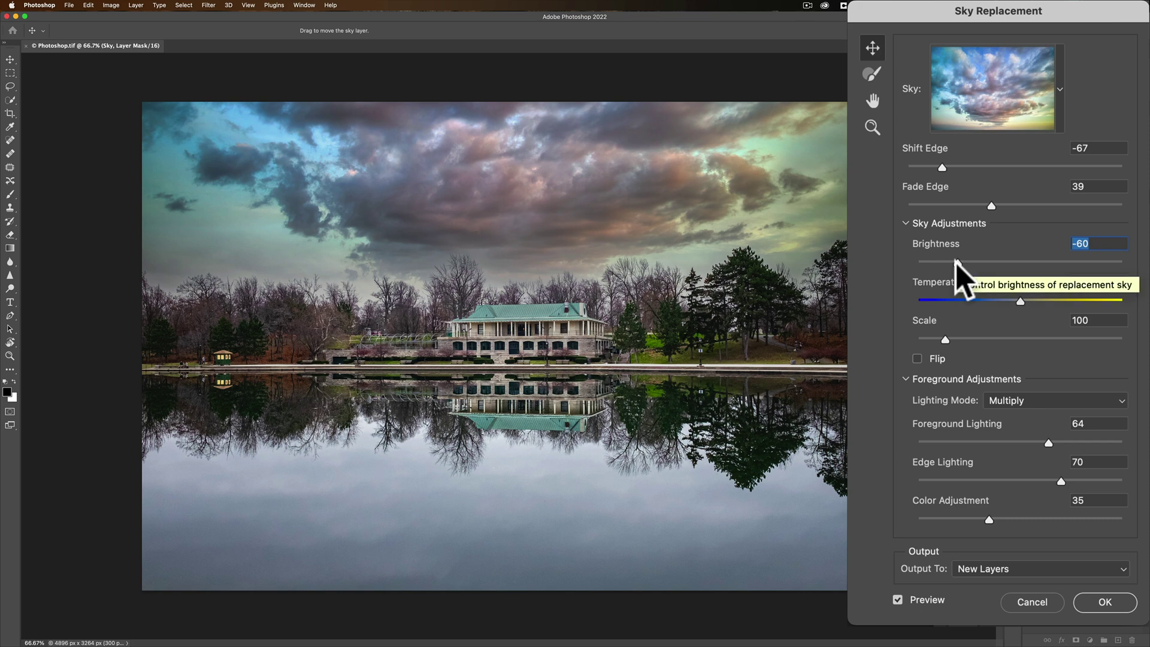
{"action": "left_click_drag", "start_coordinate": [956, 264], "coordinate": [1020, 271]}
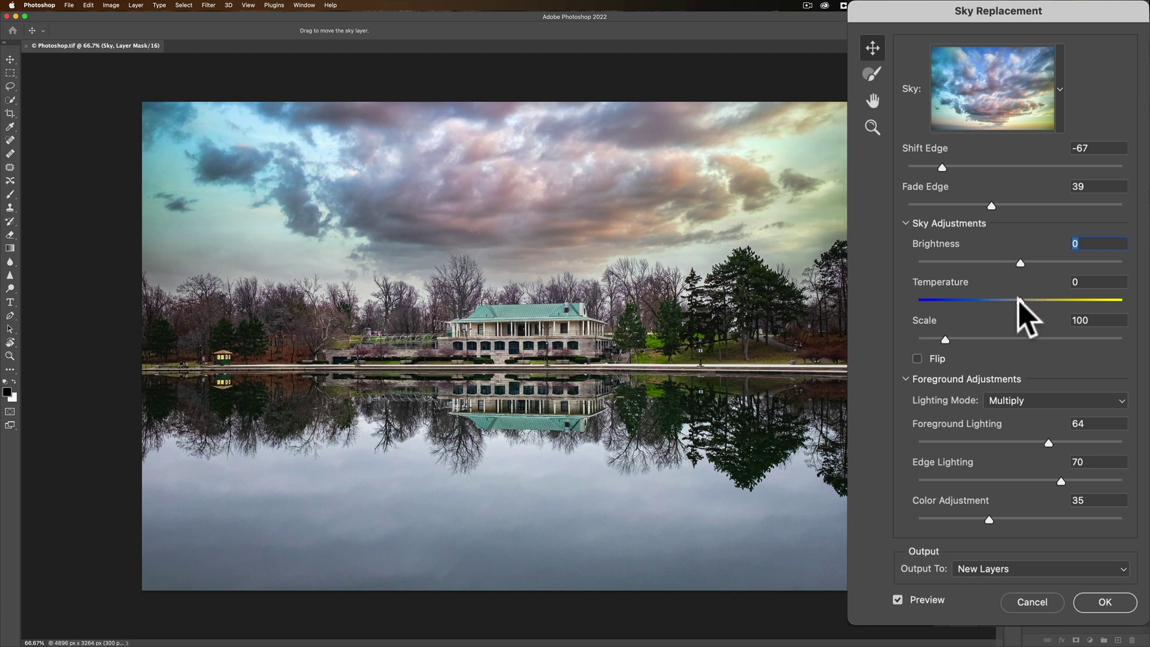
{"action": "mouse_move", "coordinate": [1019, 299]}
{"action": "left_mouse_down"}
{"action": "mouse_move", "coordinate": [1059, 300]}
{"action": "mouse_move", "coordinate": [982, 302]}
{"action": "mouse_move", "coordinate": [1019, 301]}
{"action": "left_mouse_up"}
Try a sky Scale of 50, then enter 100 in the Scale field
{"action": "left_click_drag", "start_coordinate": [945, 339], "coordinate": [917, 339]}
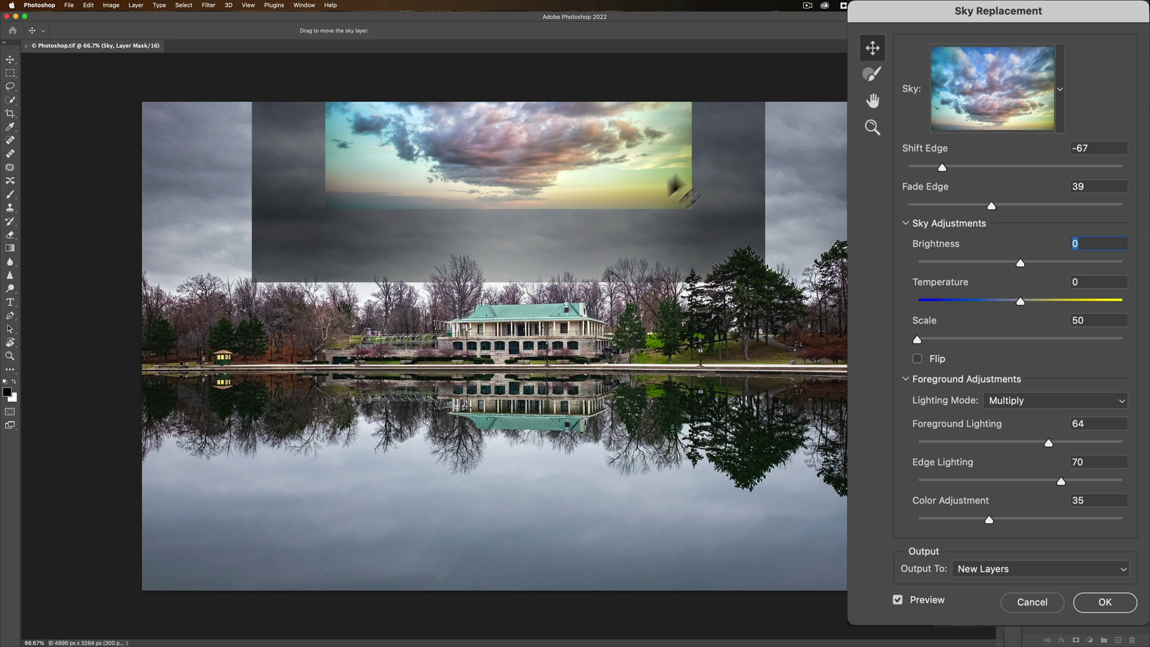
{"action": "left_click_drag", "start_coordinate": [914, 337], "coordinate": [945, 339]}
{"action": "left_click", "coordinate": [1099, 320]}
{"action": "double_click", "coordinate": [1099, 319]}
{"action": "type", "text": "1"}
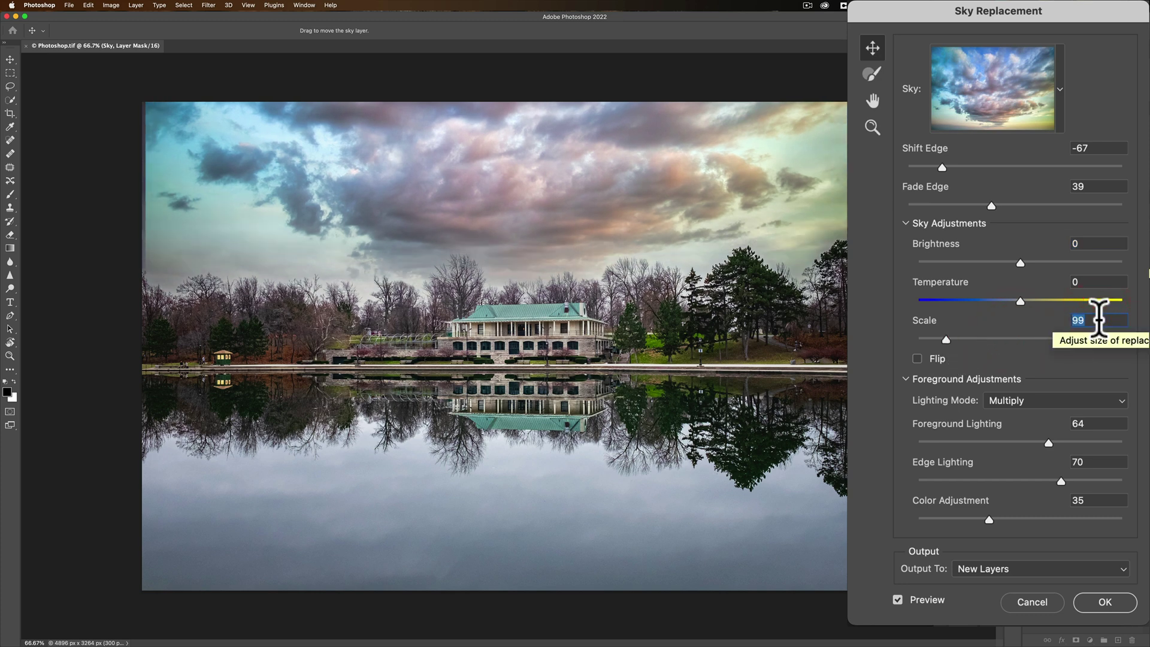
{"action": "type", "text": "-"}
{"action": "key", "text": "BackSpace"}
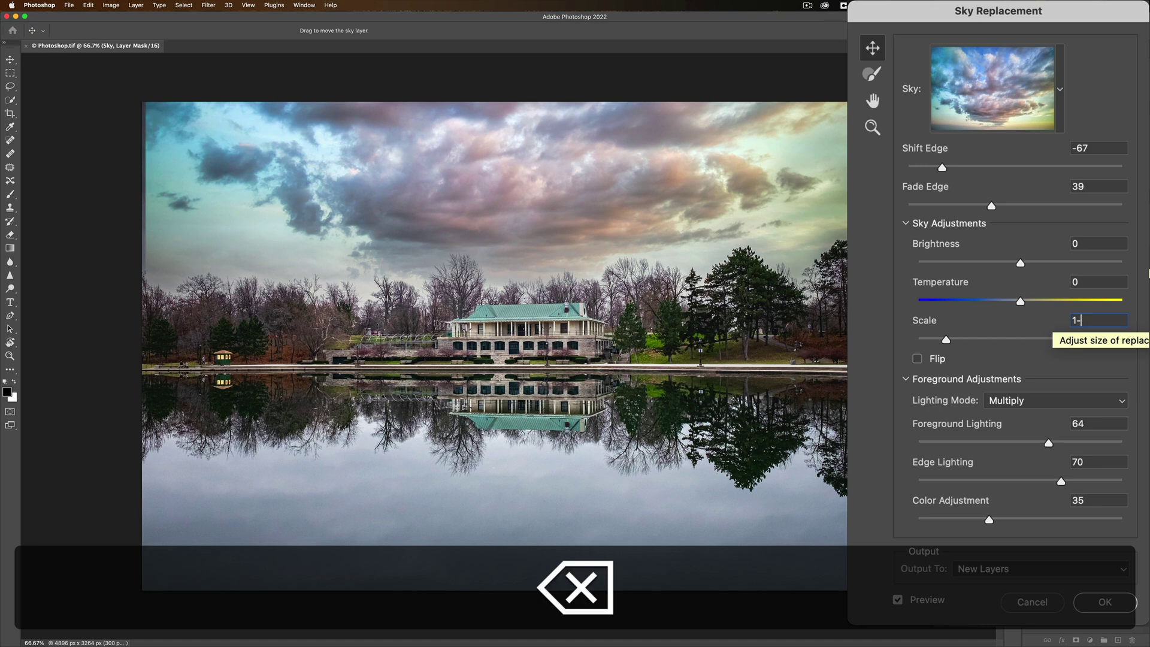
{"action": "type", "text": "00"}
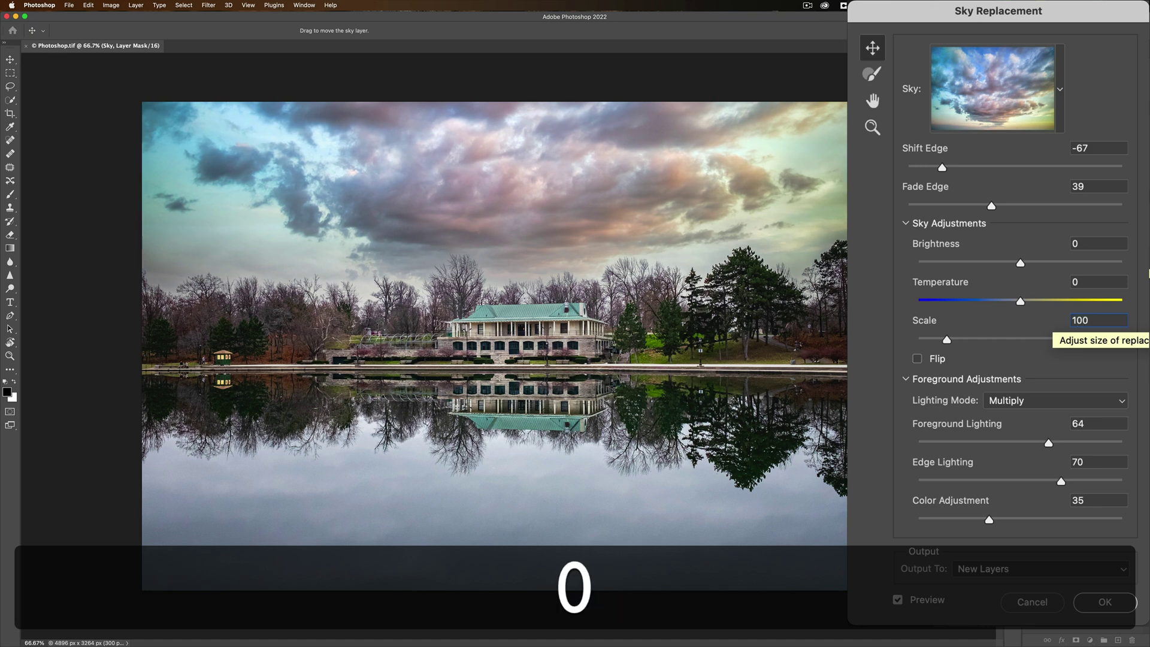
{"action": "key", "text": "Tab"}
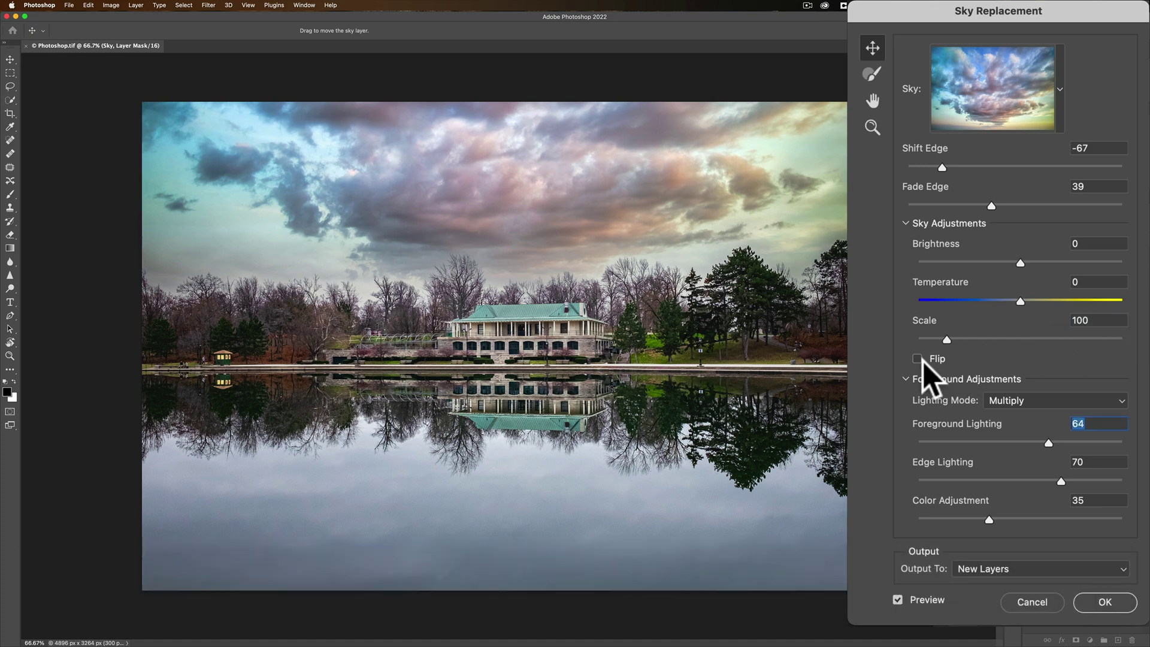
Leave the sky unflipped and set foreground lighting mode to Multiply after trying Screen
{"action": "left_click", "coordinate": [917, 359]}
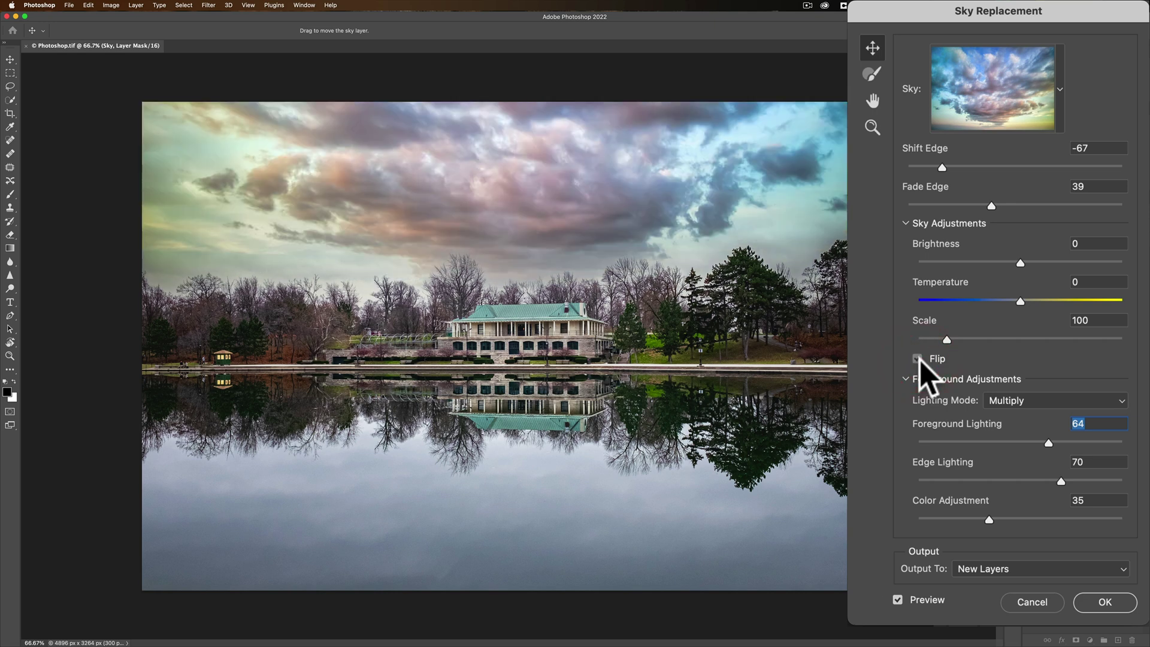
{"action": "left_click", "coordinate": [917, 359]}
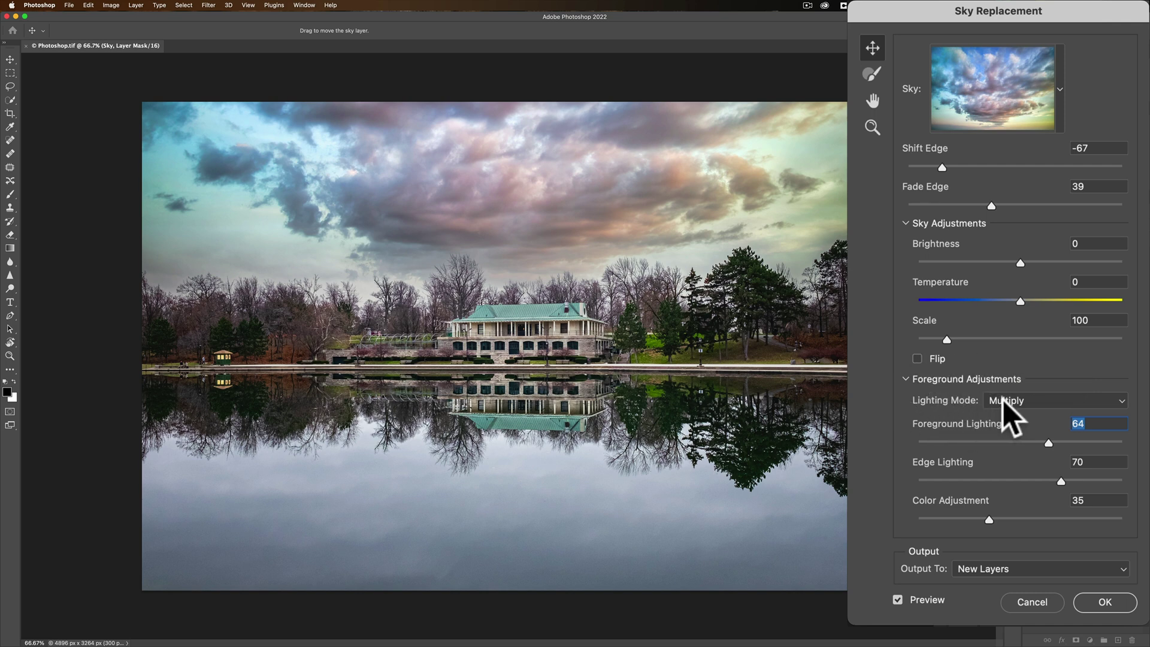
{"action": "left_click_drag", "start_coordinate": [1001, 405], "coordinate": [1009, 414]}
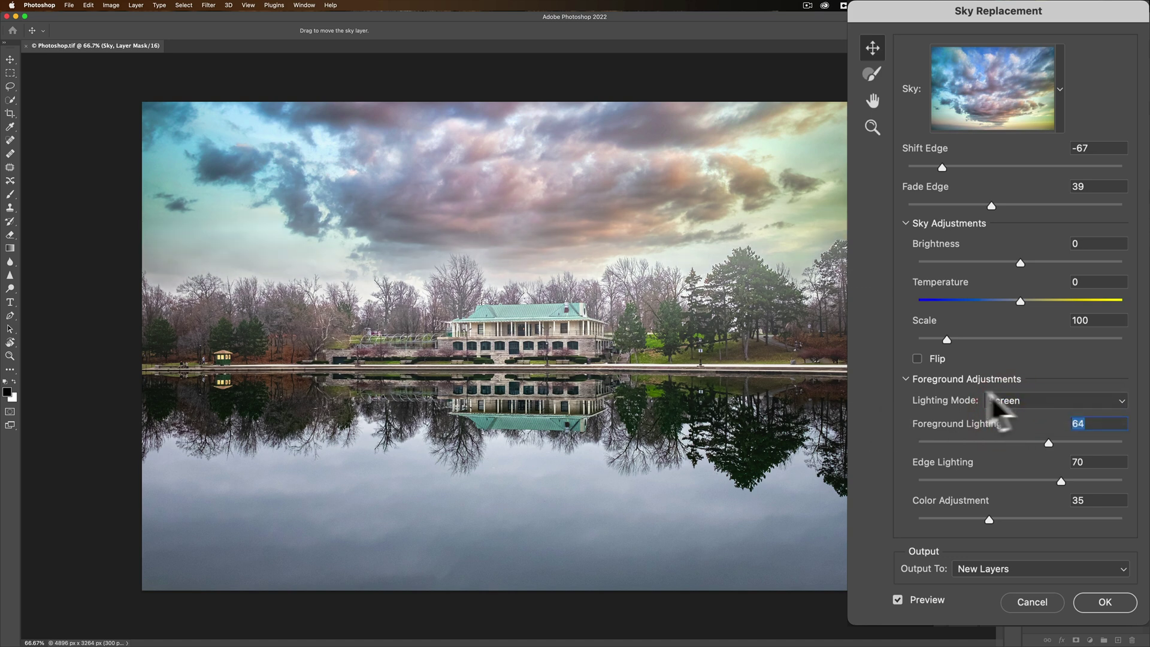
{"action": "left_click", "coordinate": [1008, 402]}
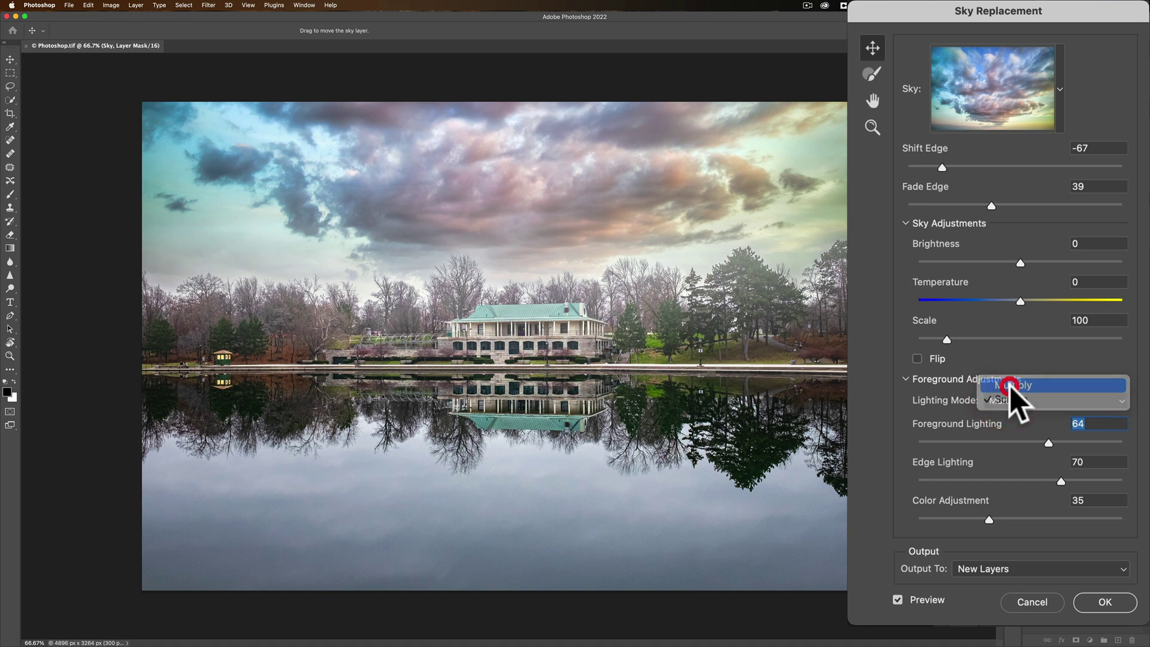
{"action": "left_click", "coordinate": [1011, 386]}
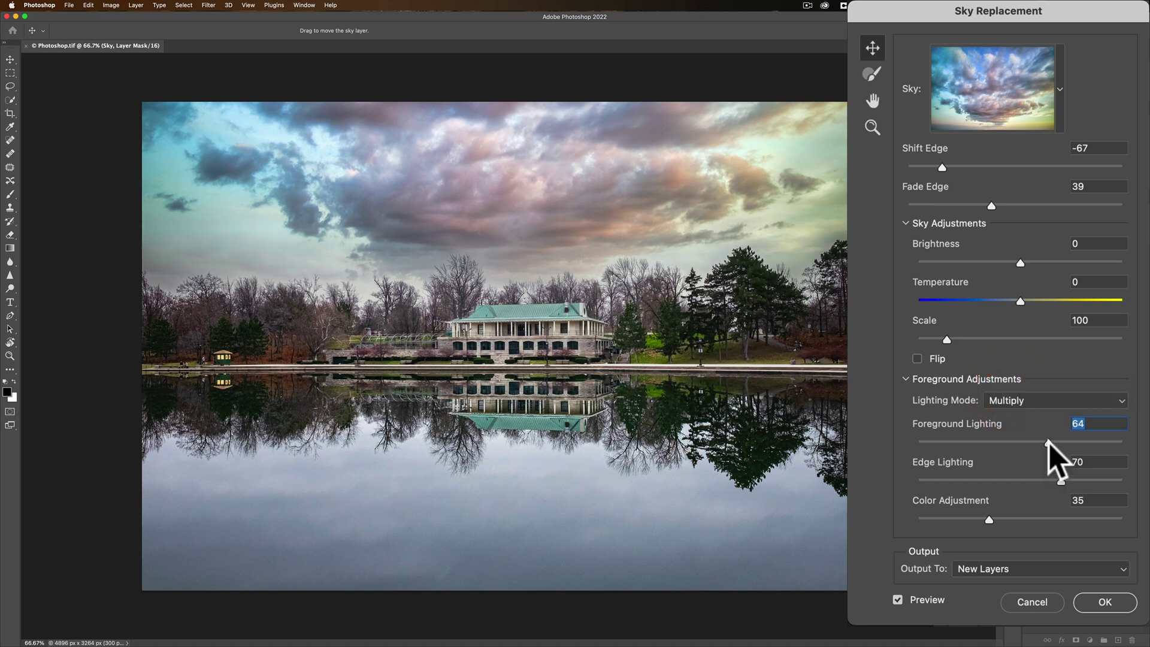
Set Foreground Lighting to 43 and Edge Lighting to 45, and raise Color Adjustment
{"action": "left_click_drag", "start_coordinate": [1048, 443], "coordinate": [1005, 443]}
{"action": "left_click_drag", "start_coordinate": [1061, 481], "coordinate": [1029, 481]}
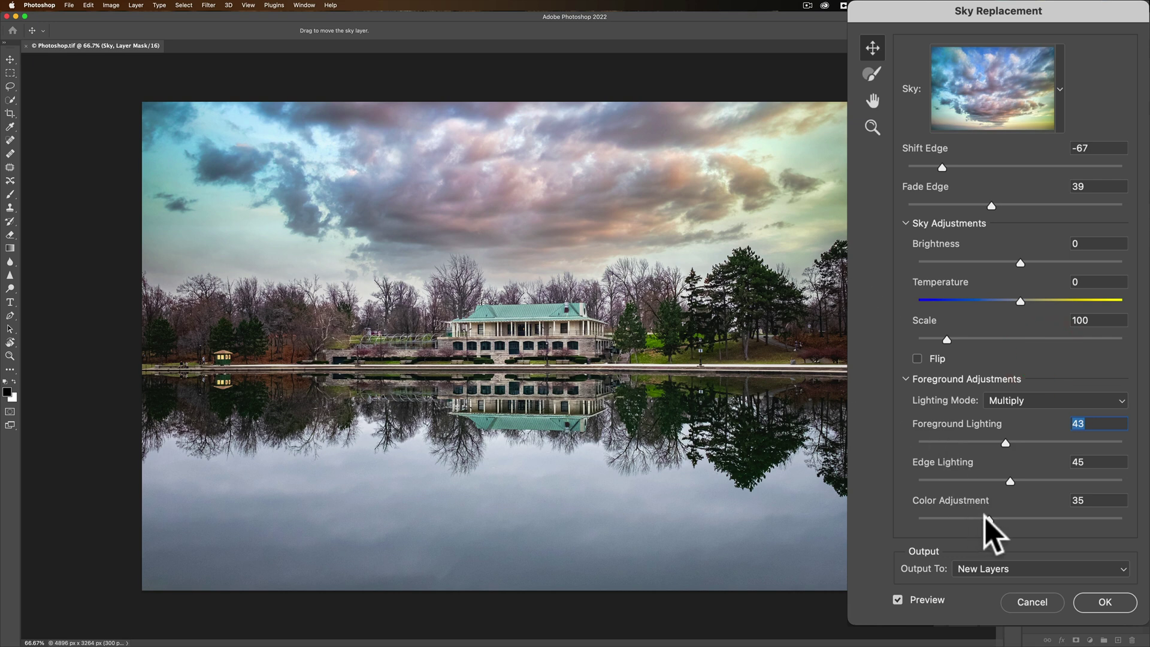
{"action": "mouse_move", "coordinate": [986, 518]}
{"action": "left_mouse_down"}
{"action": "mouse_move", "coordinate": [1075, 518]}
{"action": "mouse_move", "coordinate": [974, 520]}
{"action": "mouse_move", "coordinate": [1087, 520]}
{"action": "mouse_move", "coordinate": [1007, 519]}
{"action": "left_mouse_up"}
Keep output as New Layers and apply the sky replacement as a Sky Replacement Group
{"action": "left_click", "coordinate": [1000, 562]}
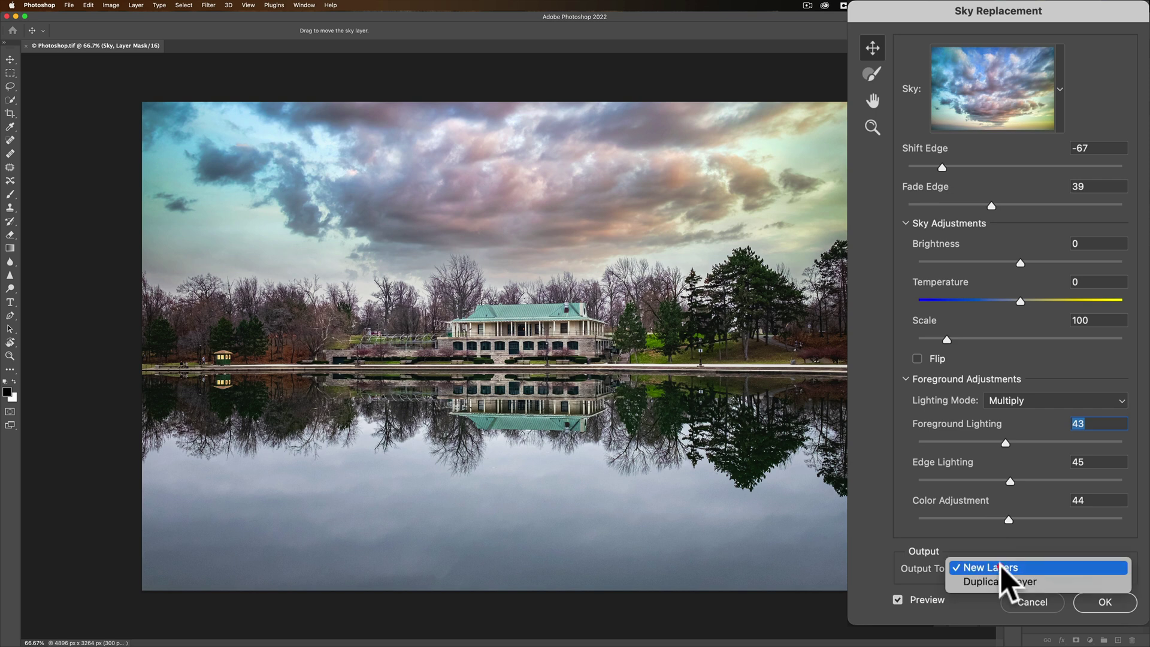
{"action": "left_click", "coordinate": [1033, 567]}
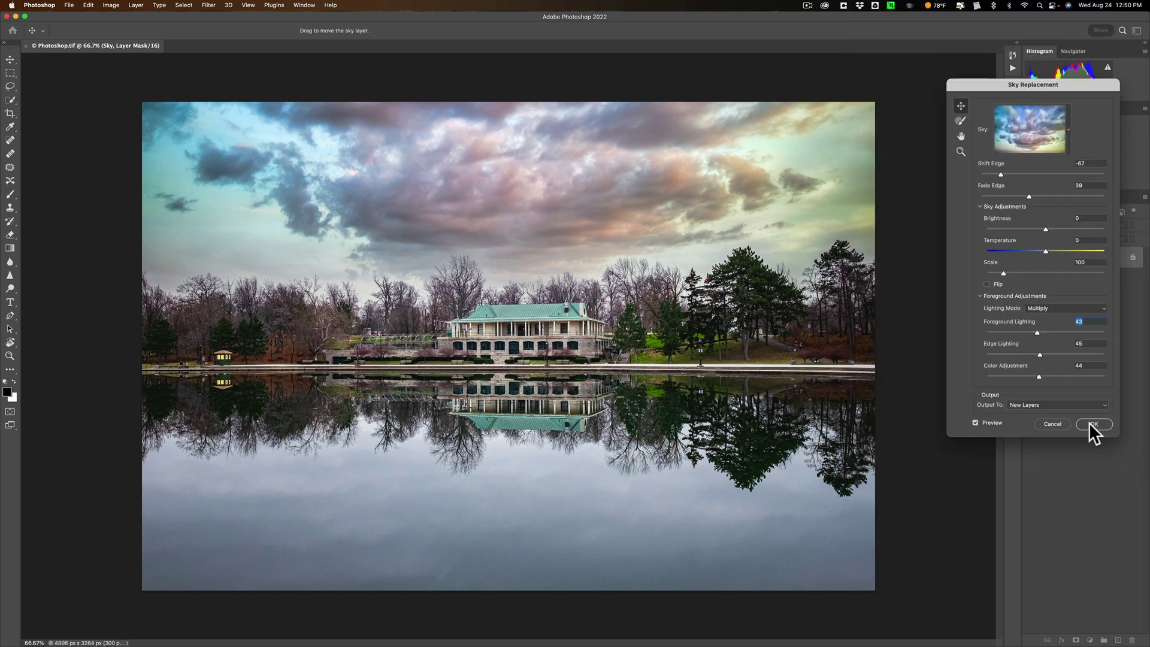
{"action": "left_click", "coordinate": [1089, 422]}
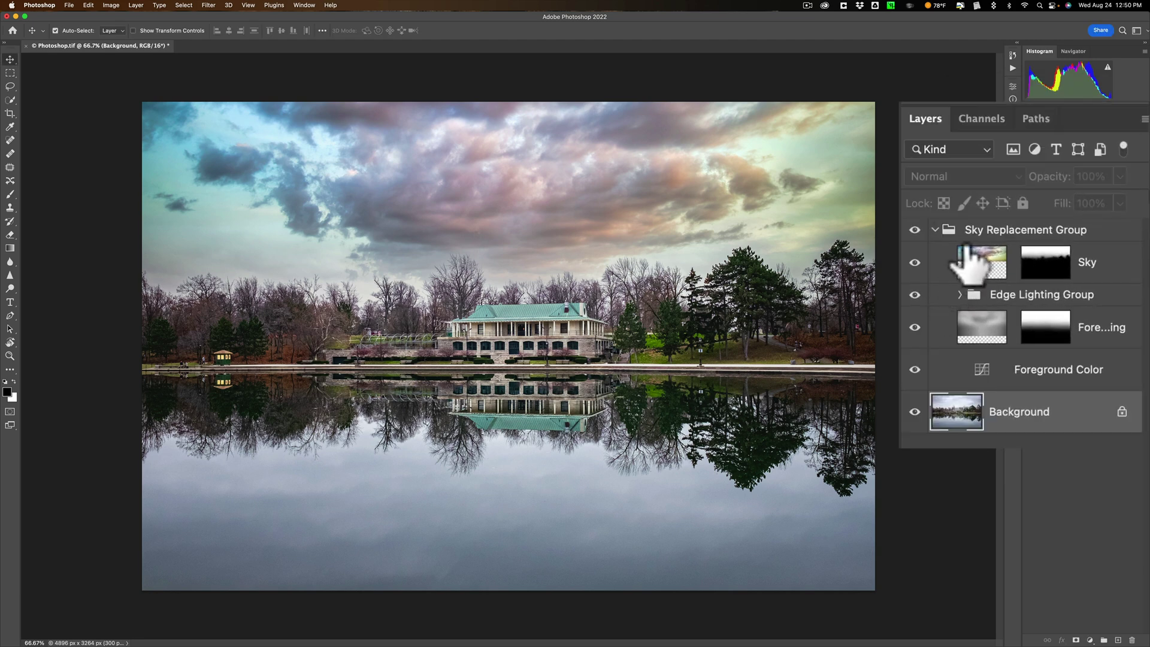